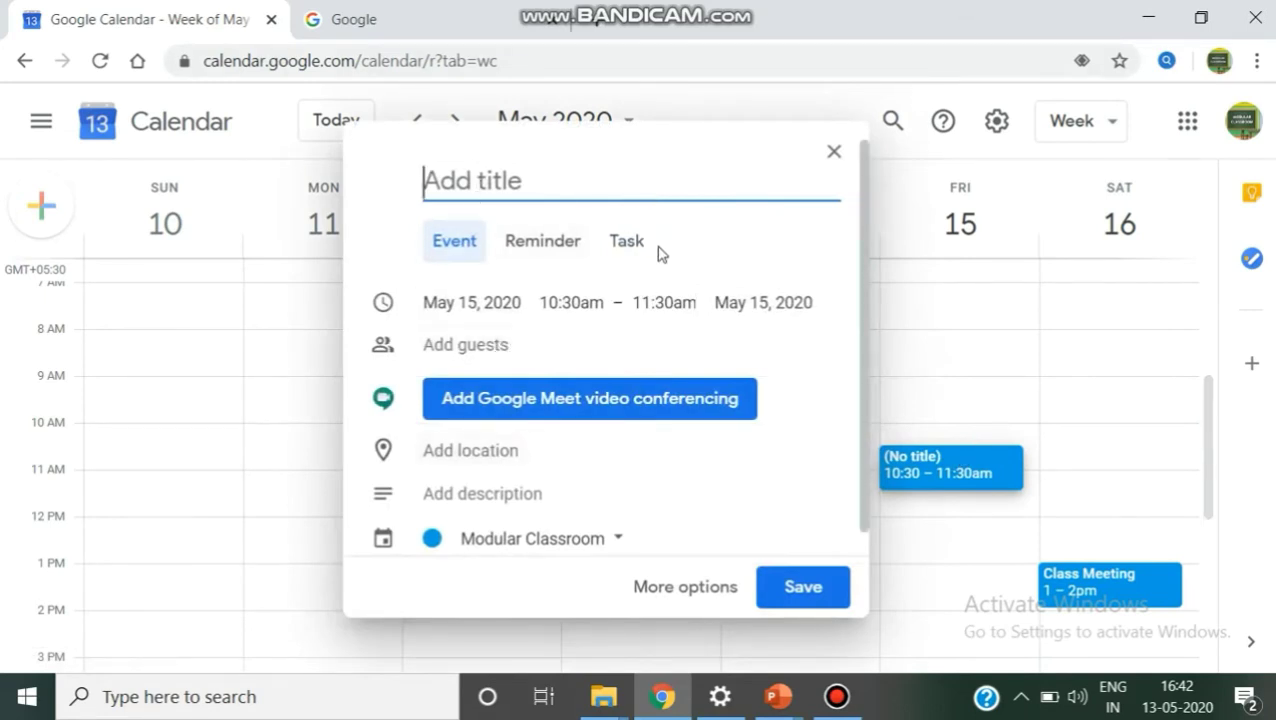
# Step: Title the May 15 draft event 'Class Meeting' and add Google Meet video conferencing to it
pyautogui.click(571, 190)
pyautogui.write('cLASS')
pyautogui.press('BackSpace')
pyautogui.press('BackSpace')
pyautogui.press('BackSpace')
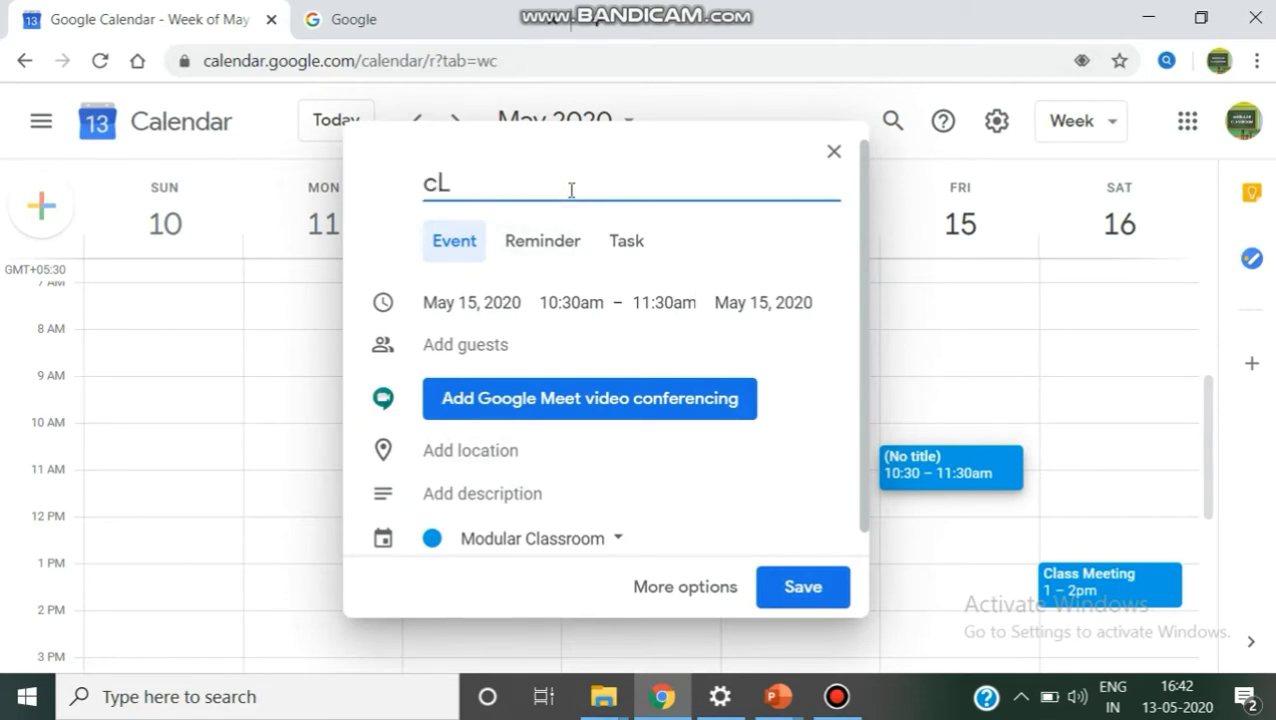
pyautogui.press('BackSpace')
pyautogui.write('Class')
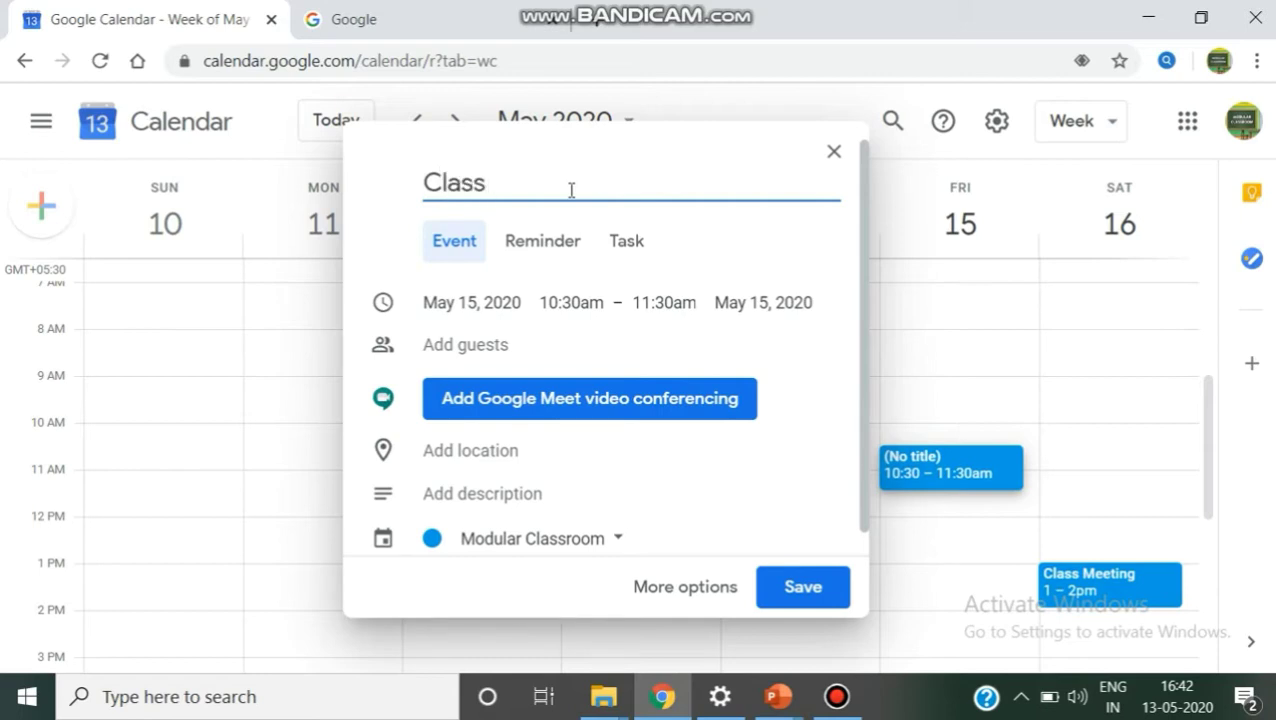
pyautogui.write(' Meeting')
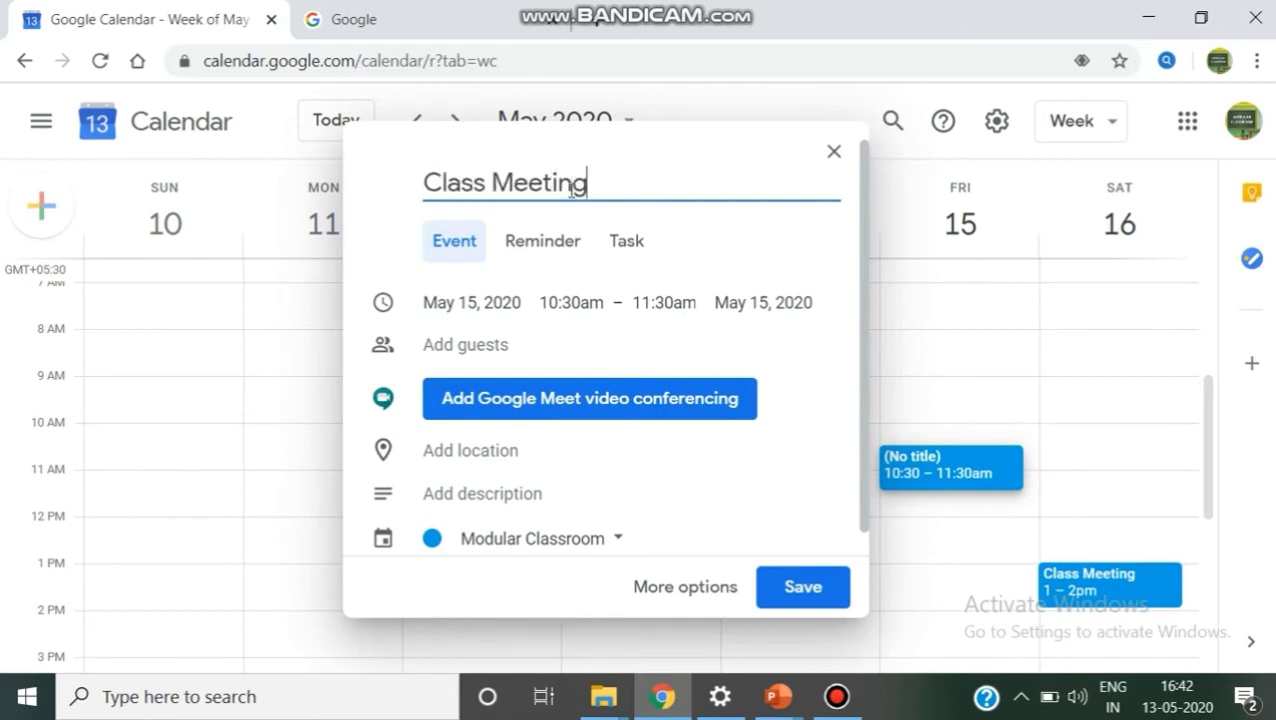
pyautogui.click(503, 400)
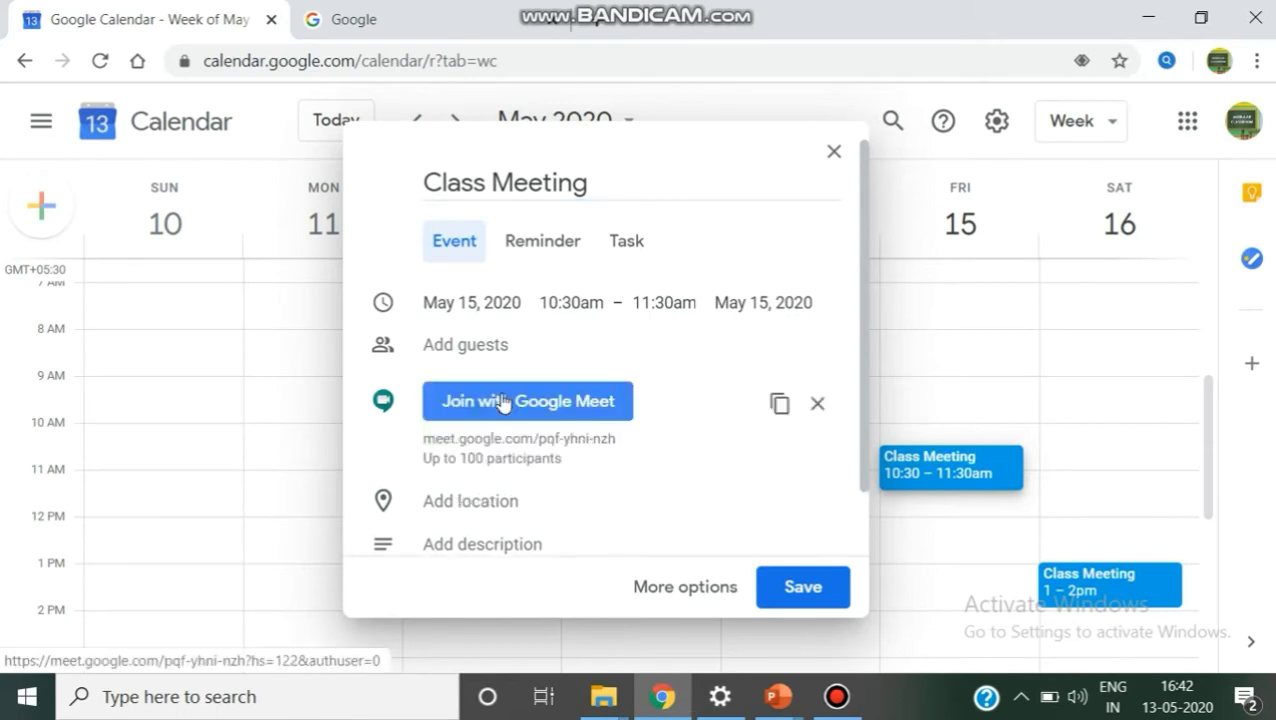
# Step: Copy the Meet link, try the Reminder and Task entry types, then return to Event
pyautogui.click(779, 403)
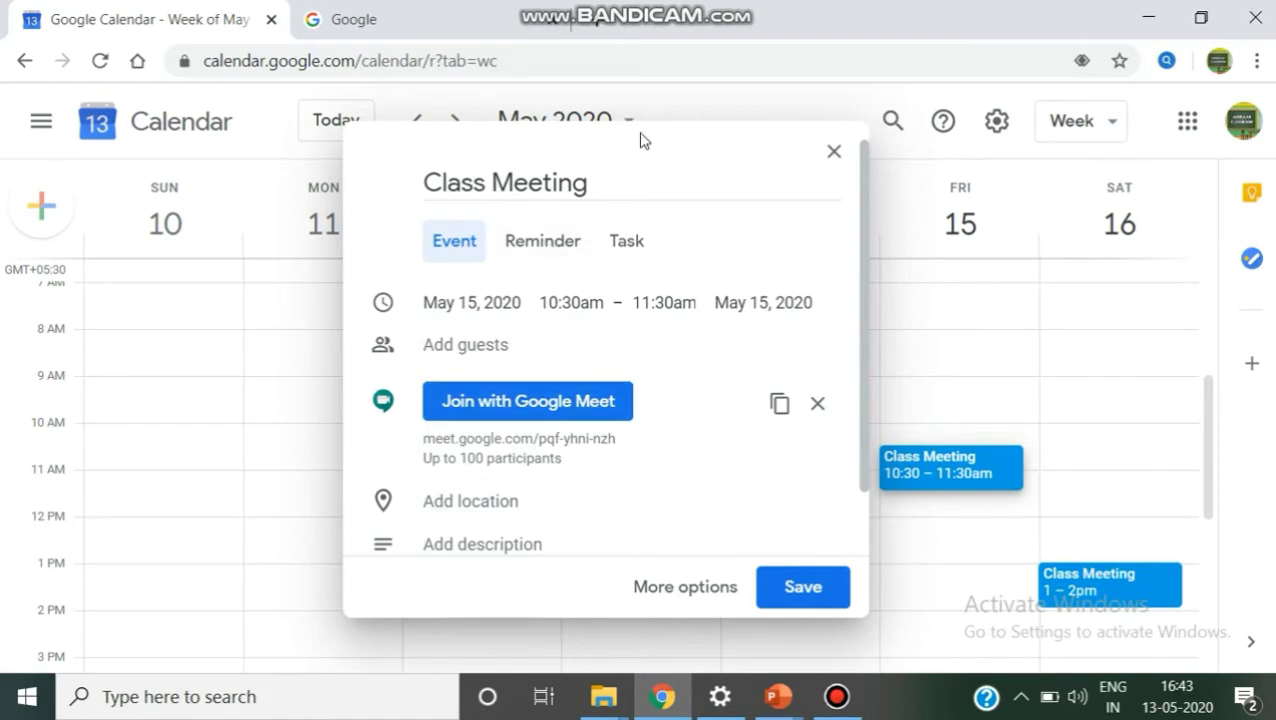
pyautogui.click(555, 245)
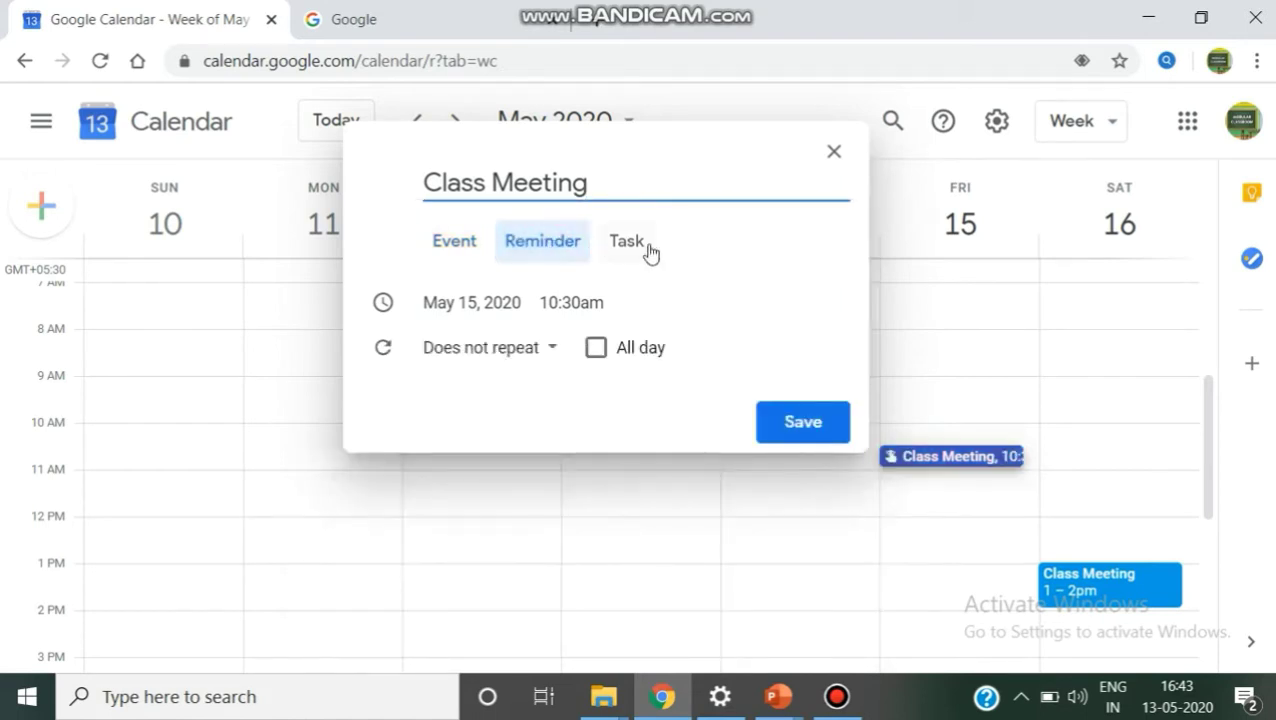
pyautogui.click(641, 247)
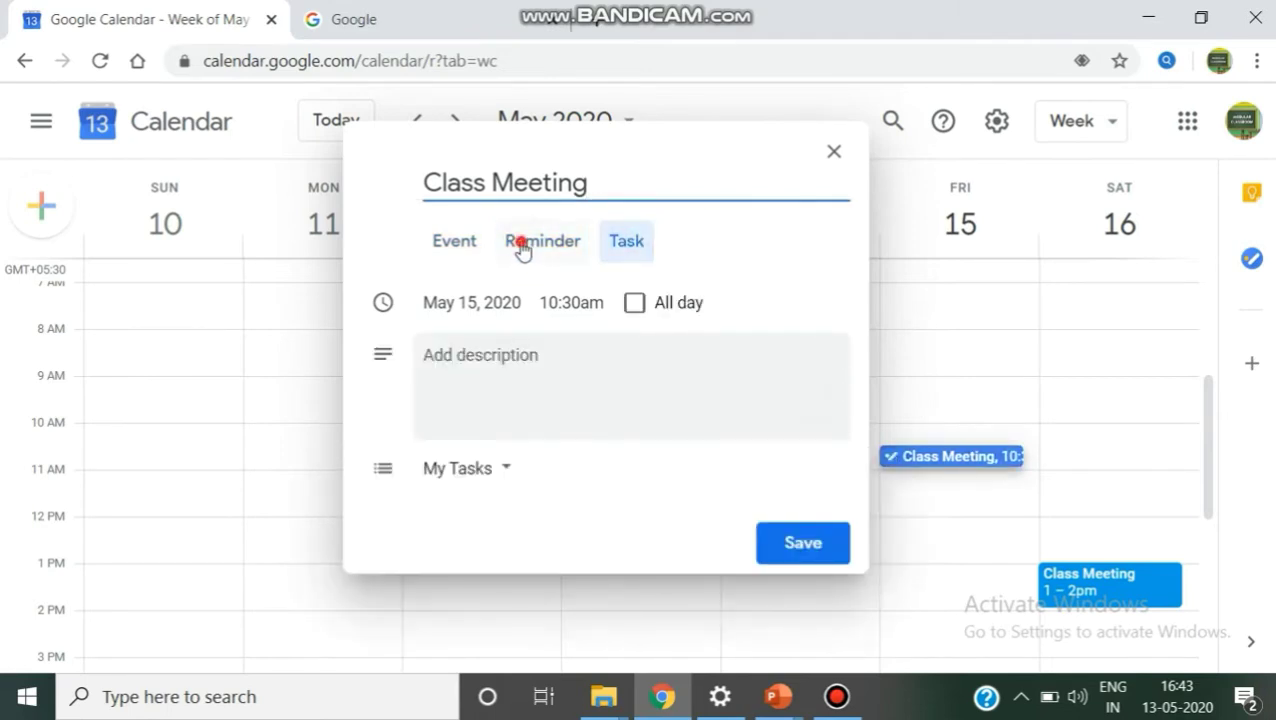
pyautogui.click(521, 249)
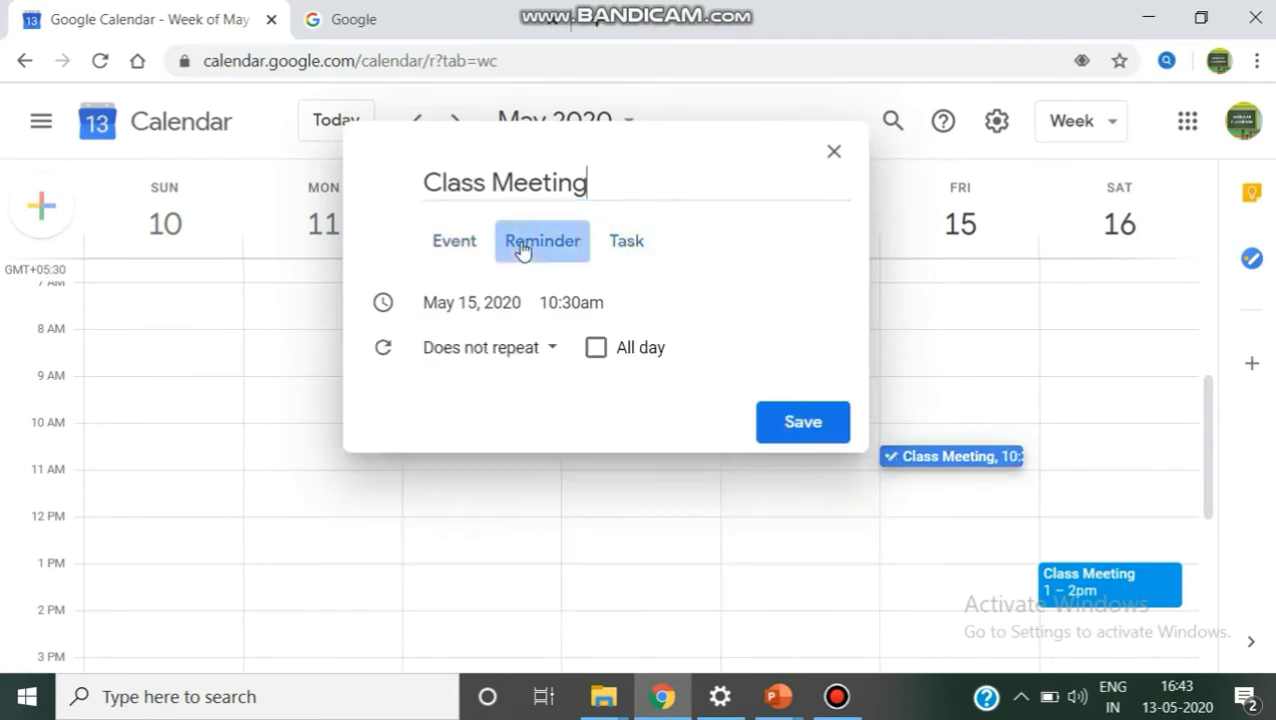
pyautogui.click(457, 246)
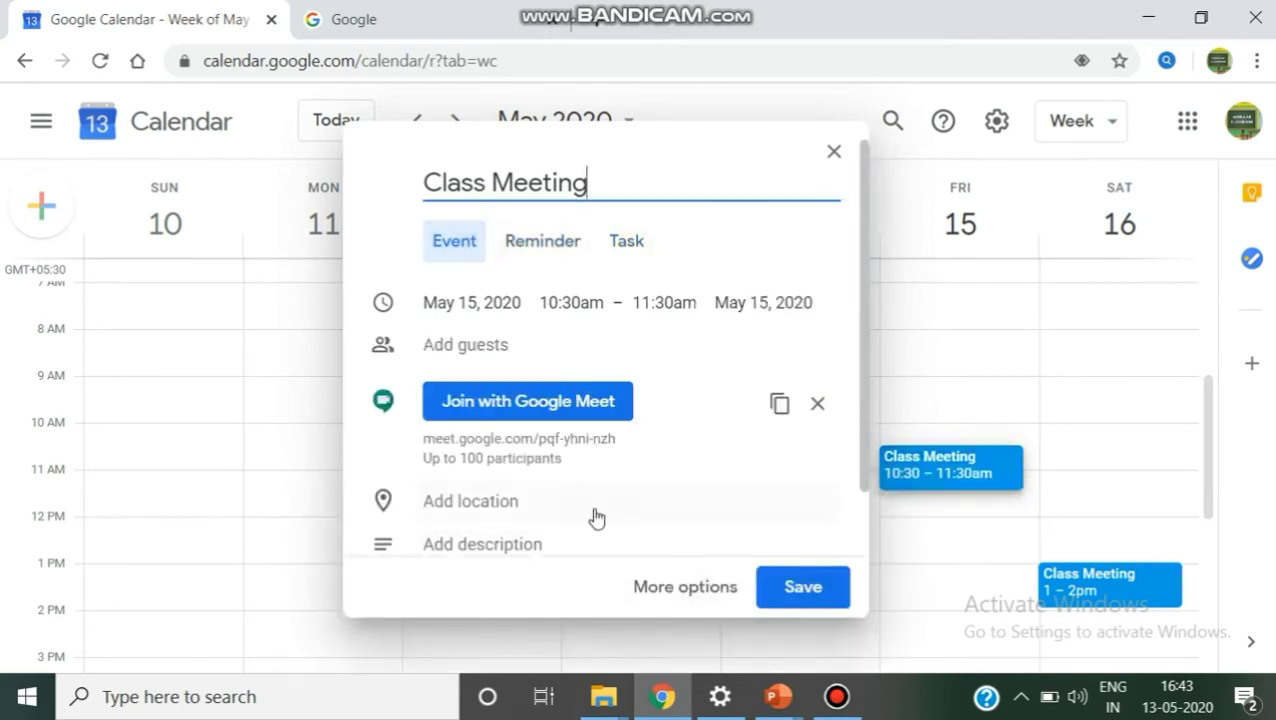
# Step: Copy the Meet link again and save the Class Meeting event for May 15, 10:30–11:30am
pyautogui.click(460, 350)
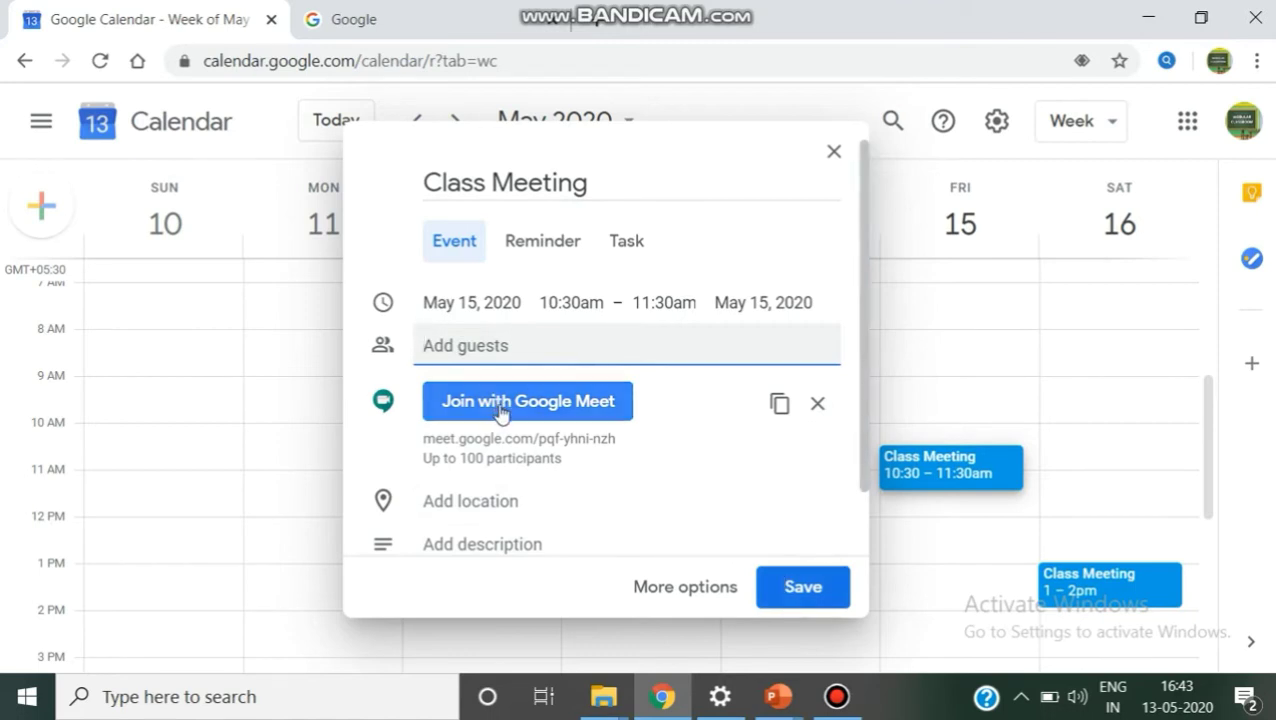
pyautogui.click(780, 404)
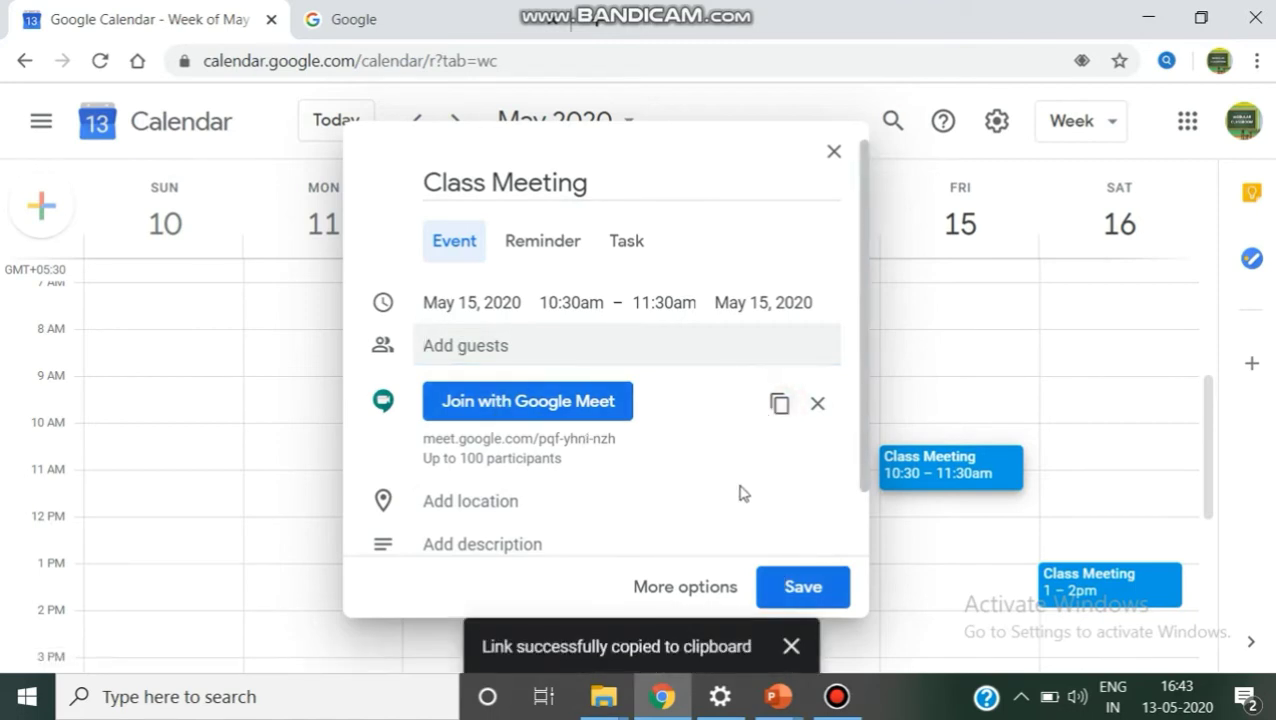
pyautogui.click(802, 590)
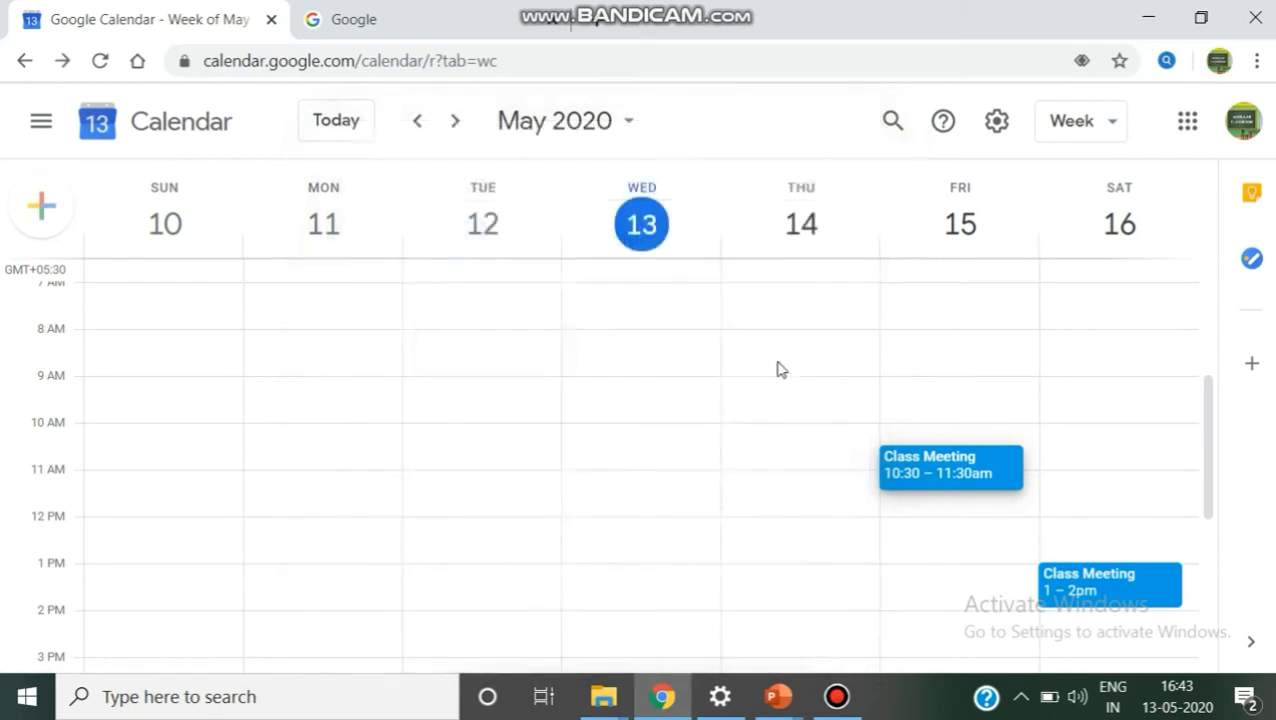
# Step: Open Google Classroom from the Google apps list on the Google homepage
pyautogui.click(475, 32)
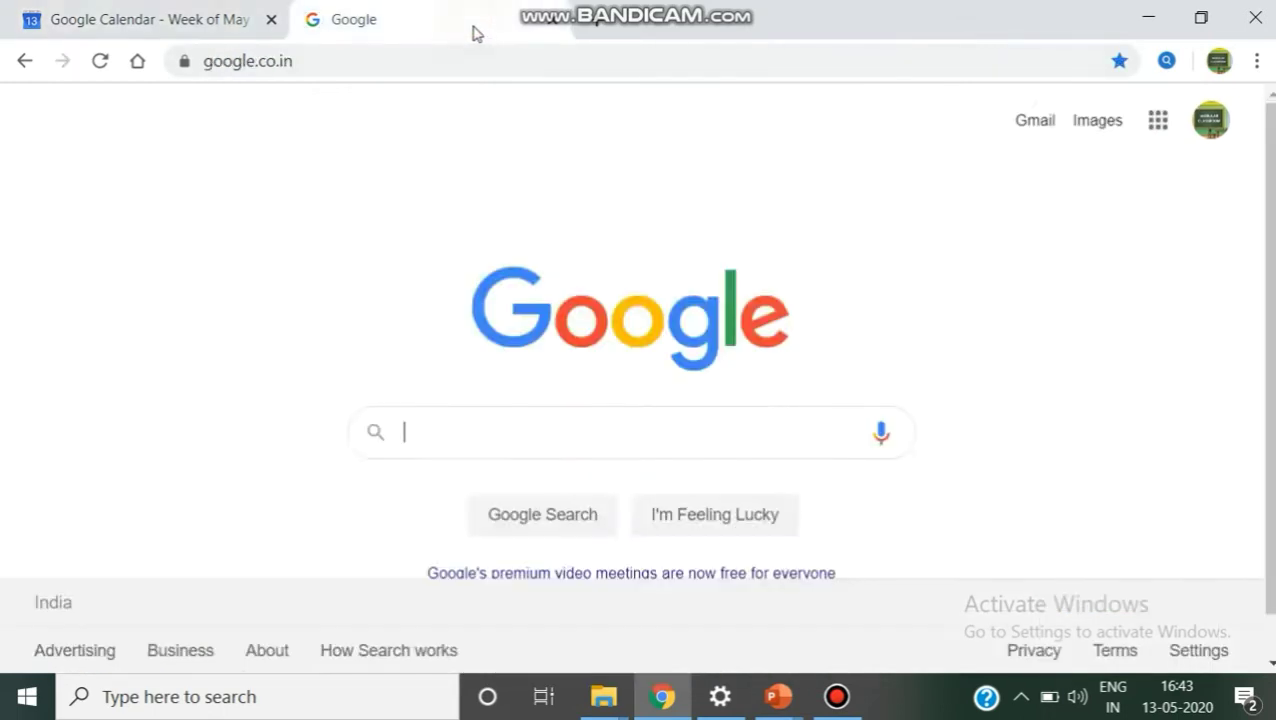
pyautogui.click(1153, 128)
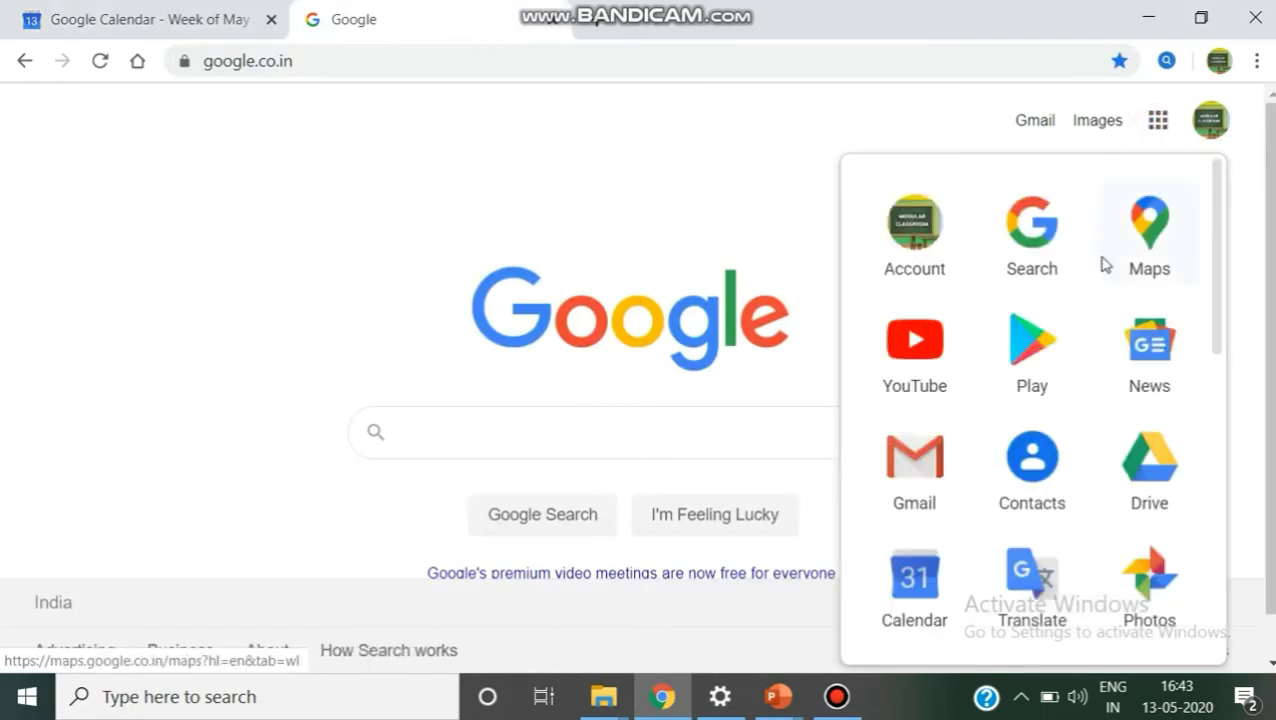
pyautogui.scroll(-3, 1028, 379)
pyautogui.scroll(-3, 1085, 558)
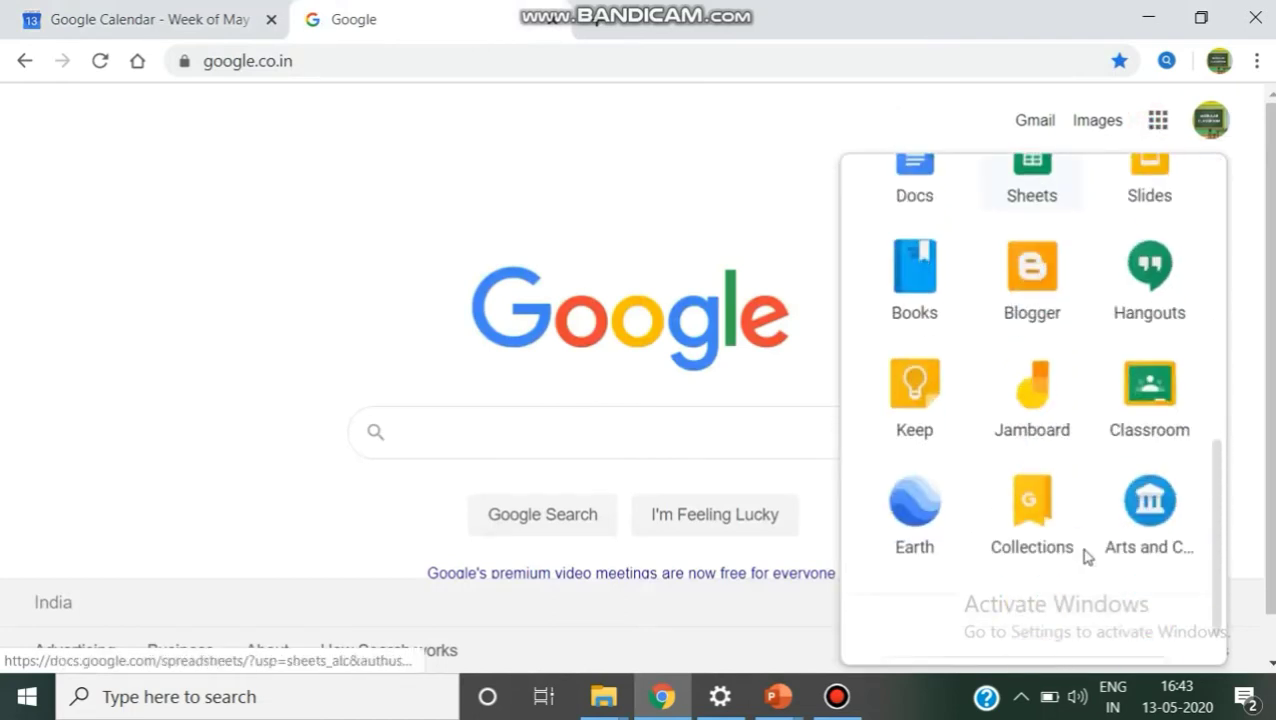
pyautogui.click(1152, 384)
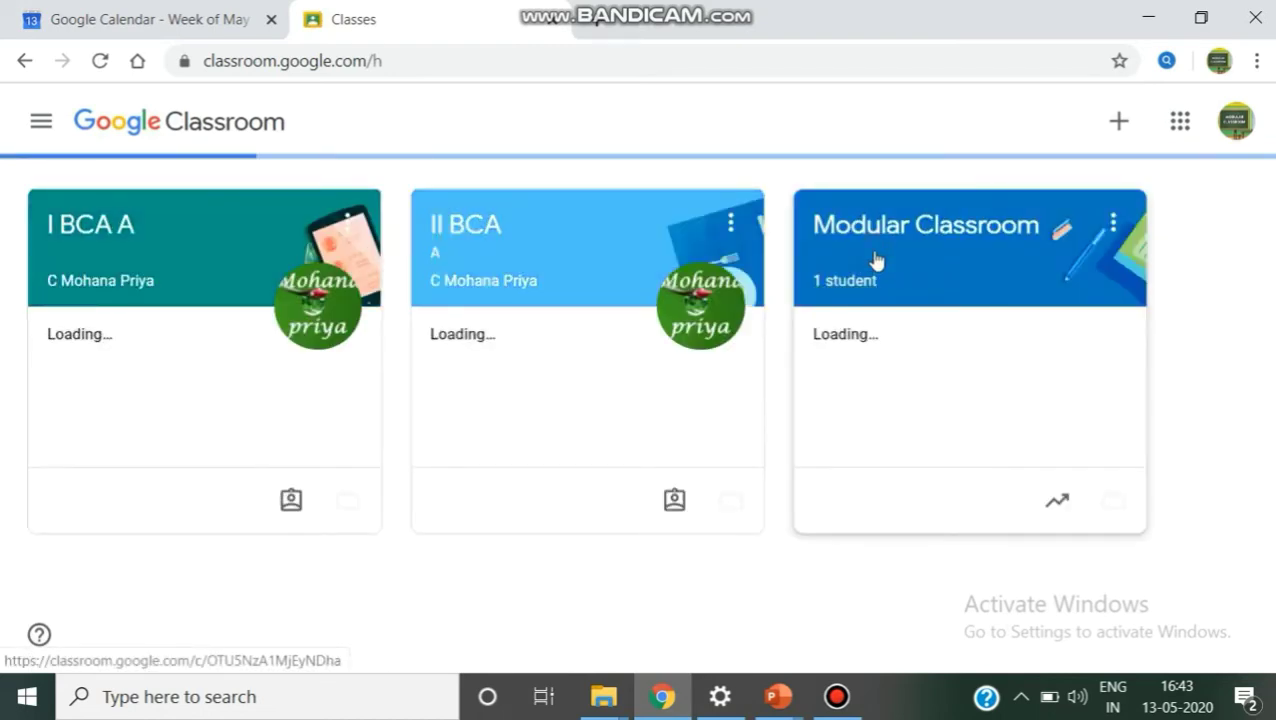
# Step: Open the Modular Classroom class's Classwork page and create a new Assignment
pyautogui.click(876, 256)
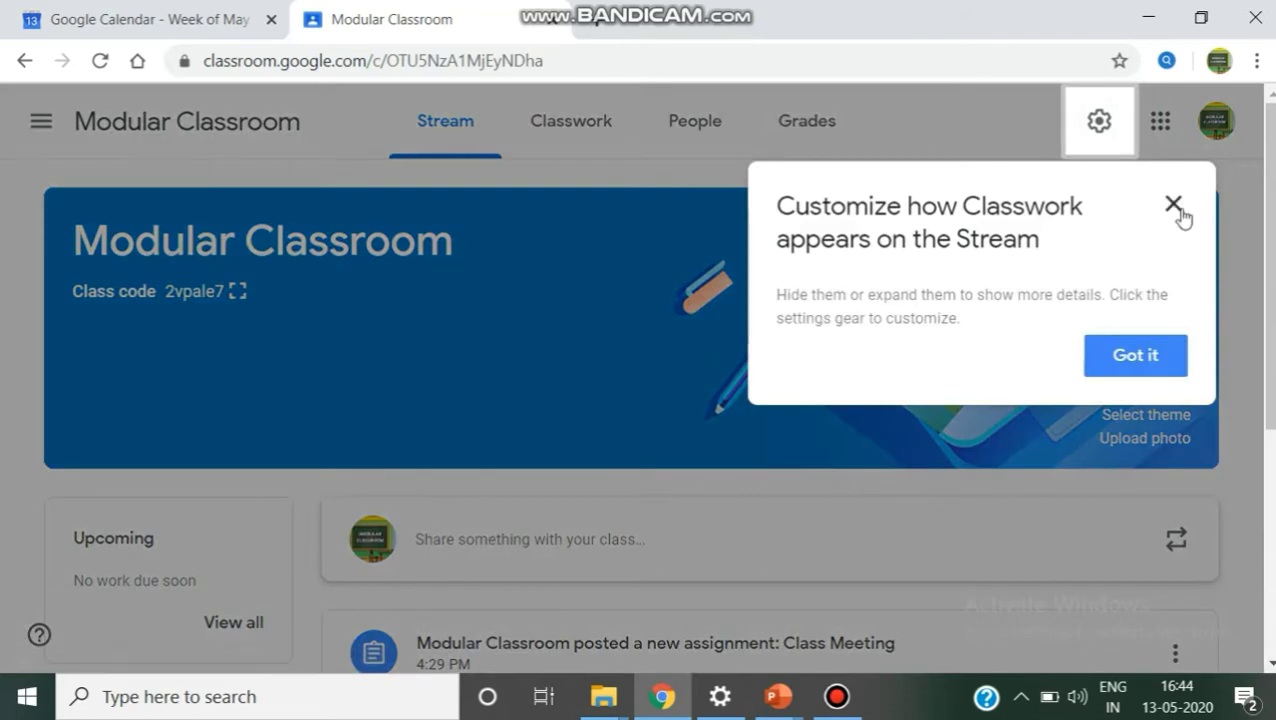
pyautogui.click(1180, 207)
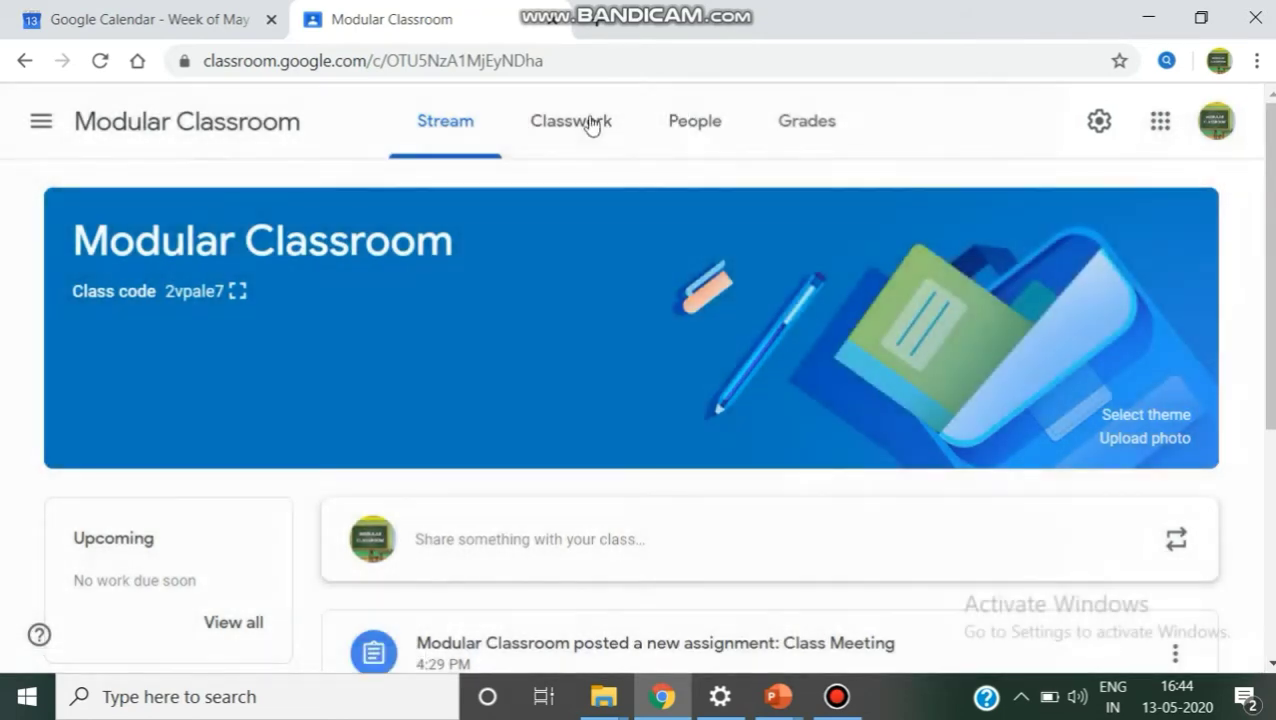
pyautogui.click(588, 124)
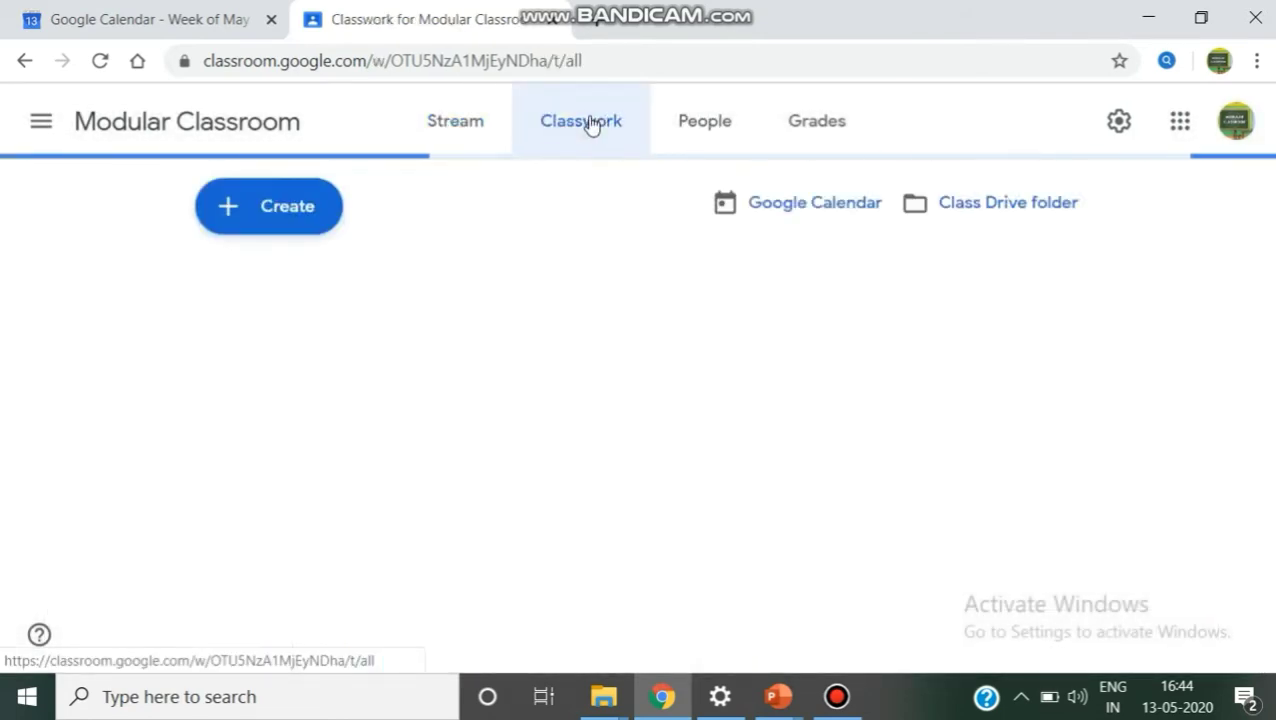
pyautogui.click(261, 207)
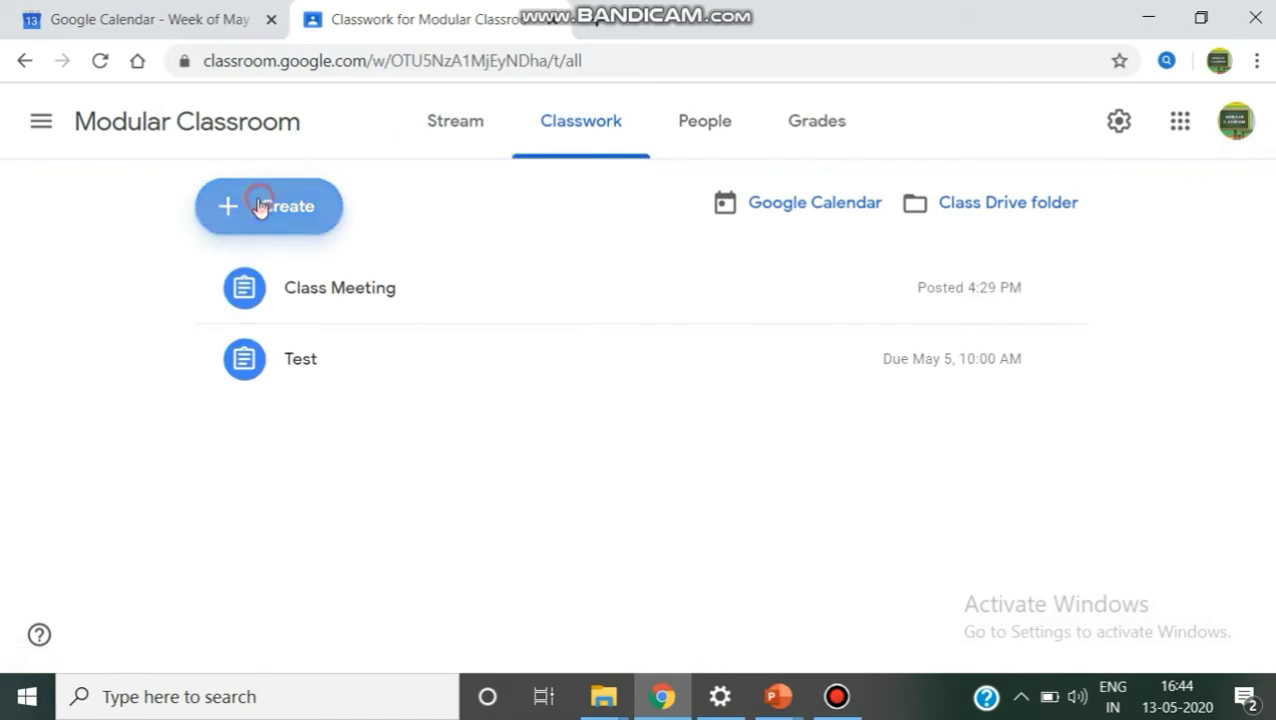
pyautogui.click(278, 271)
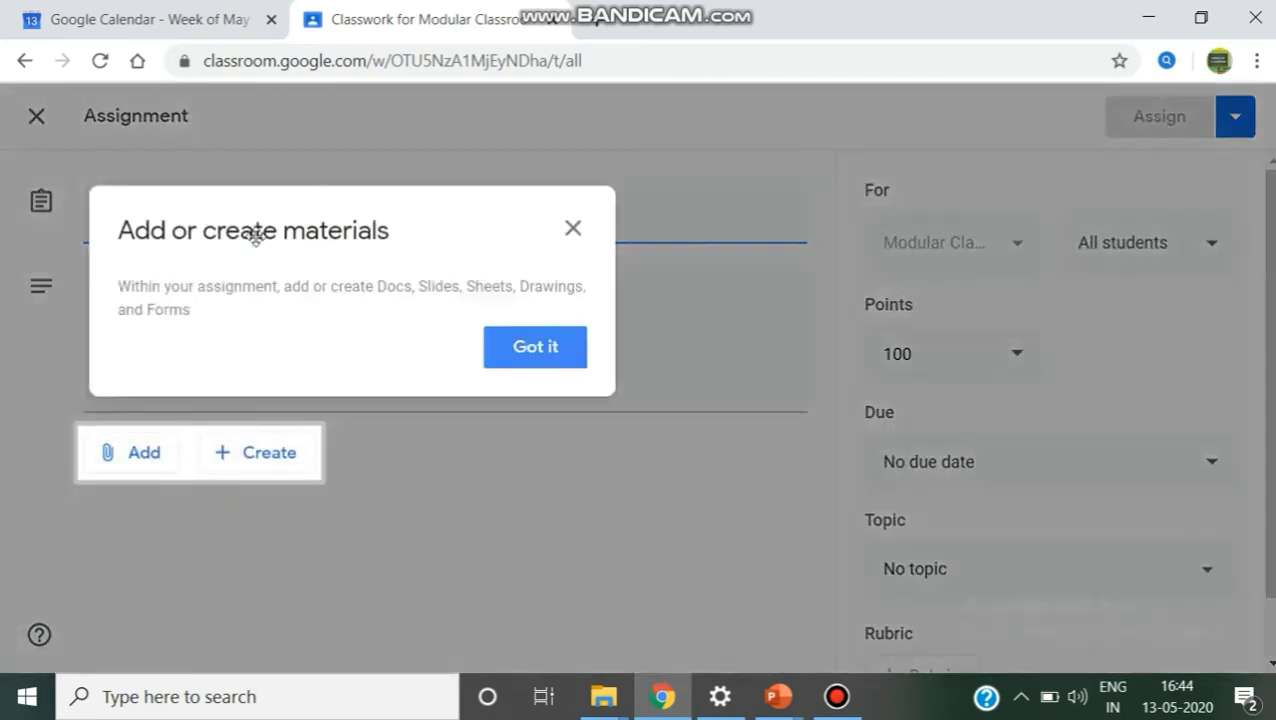
# Step: Title the assignment 'Class Meeting' and write instructions telling all students to attend via the meeting link
pyautogui.click(572, 229)
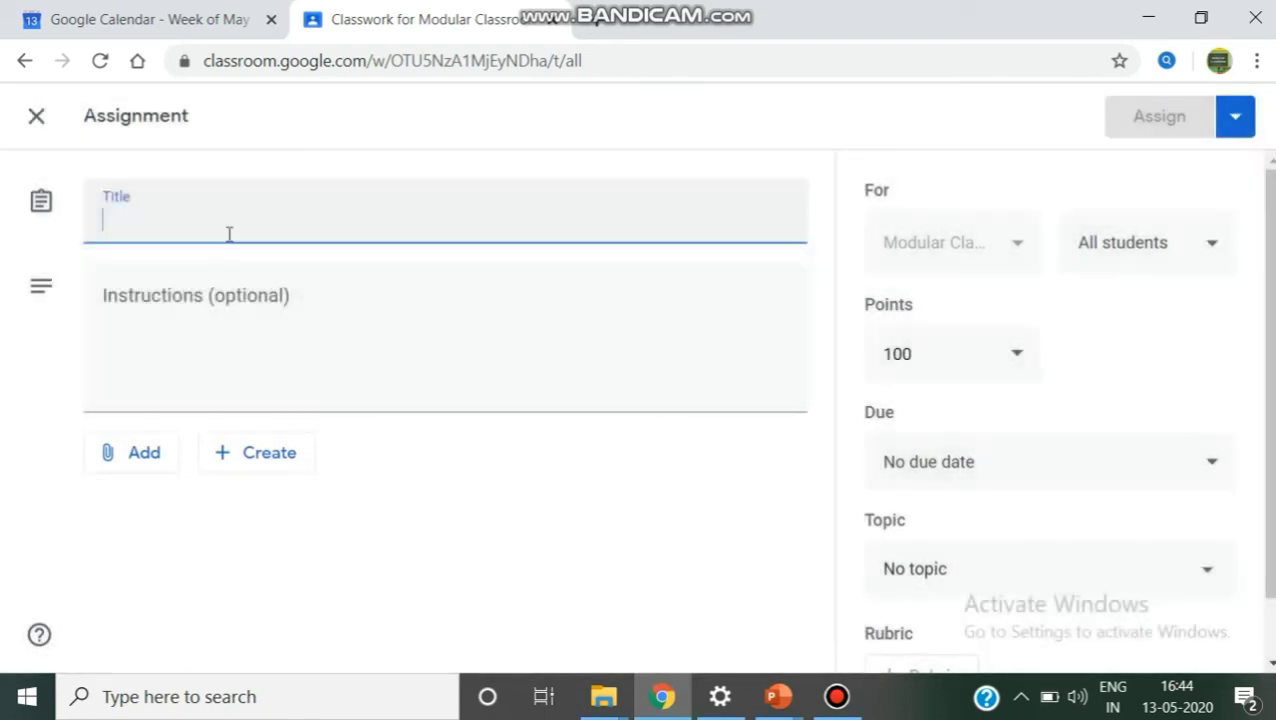
pyautogui.write('Clas')
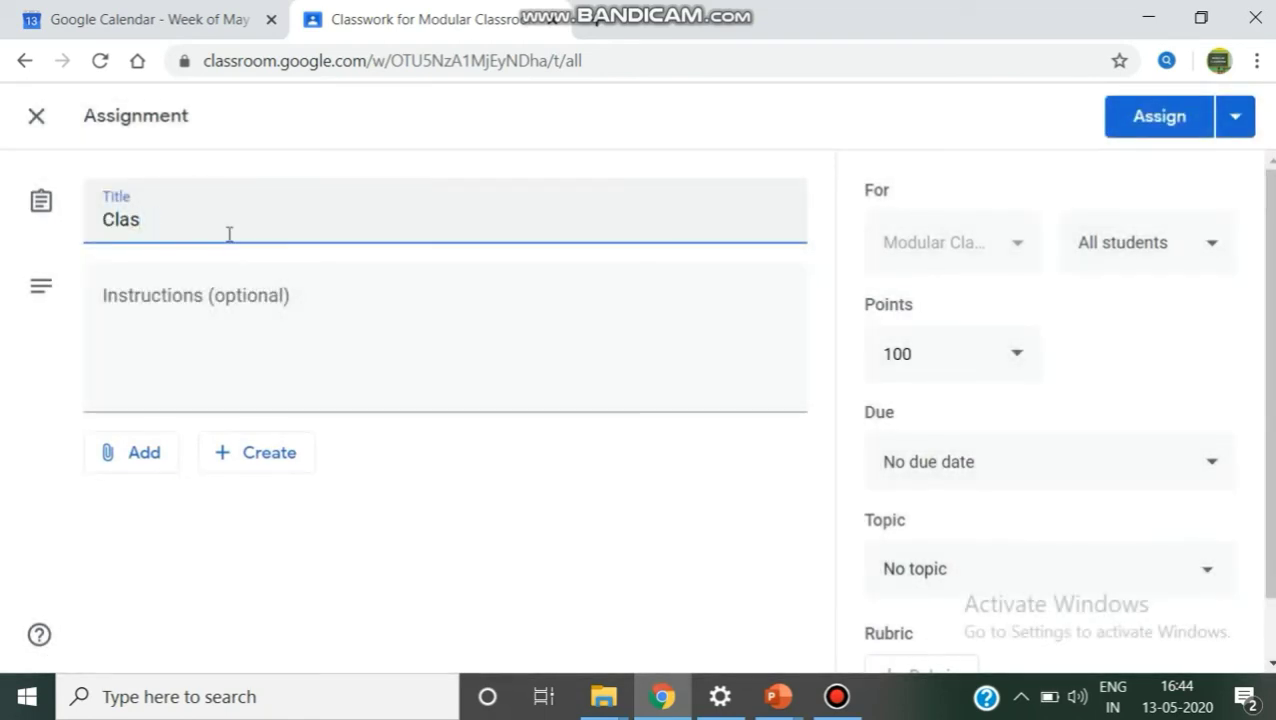
pyautogui.write('s Meeting')
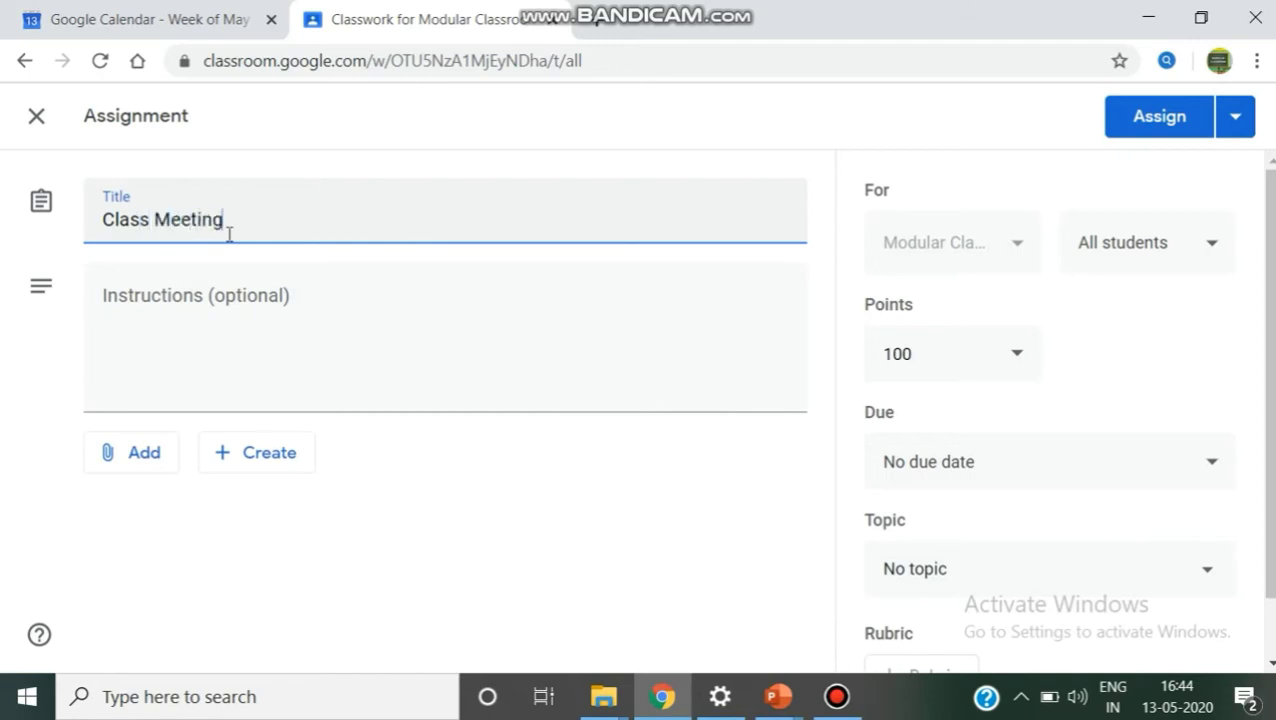
pyautogui.click(215, 310)
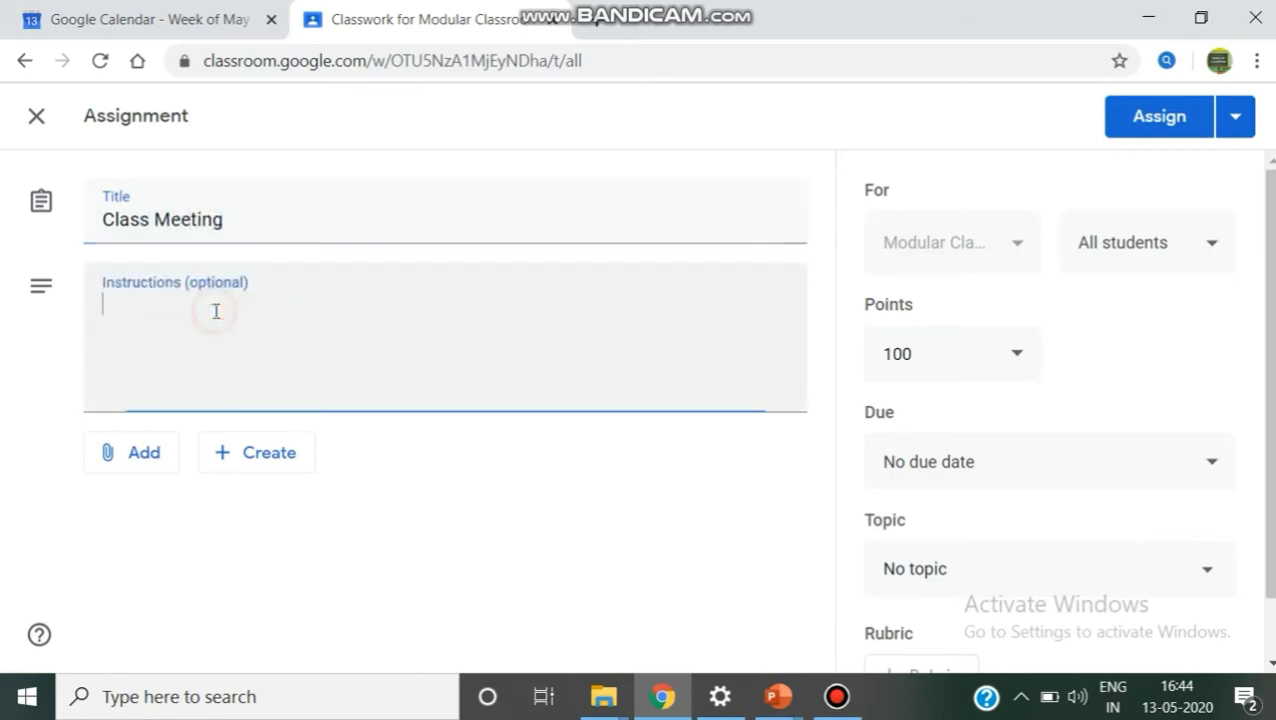
pyautogui.write('All')
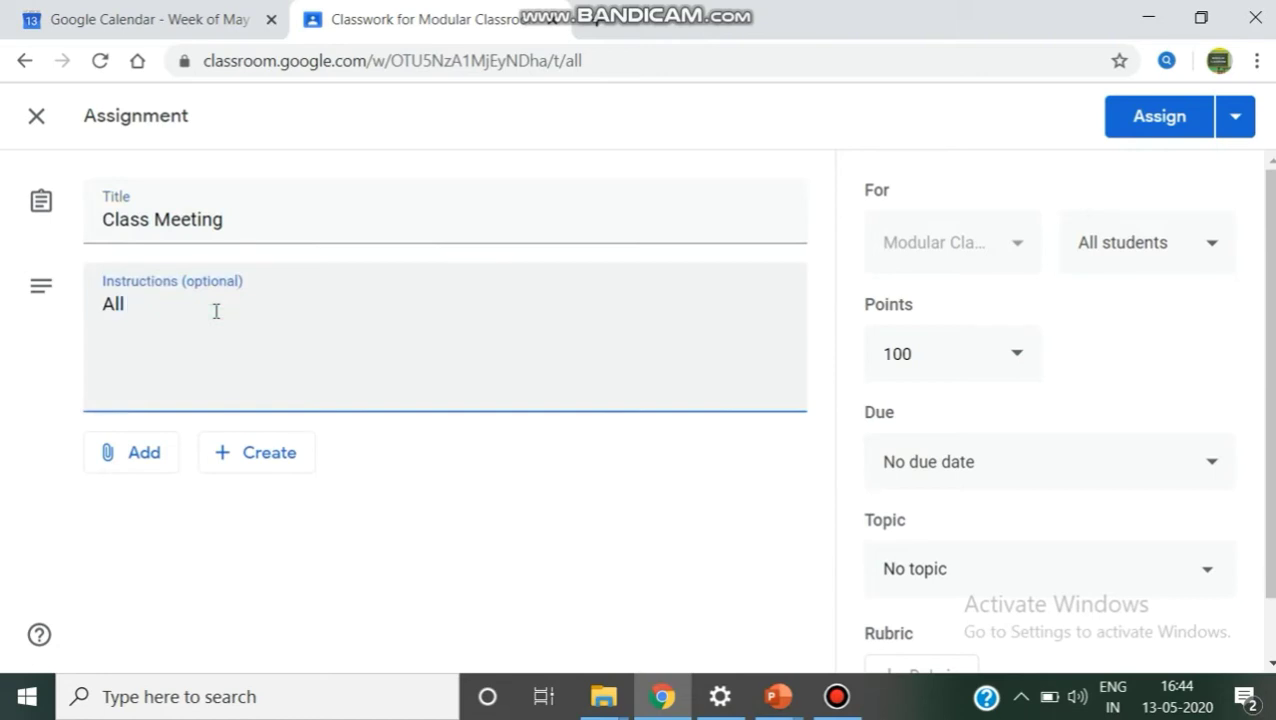
pyautogui.write(' students are ins')
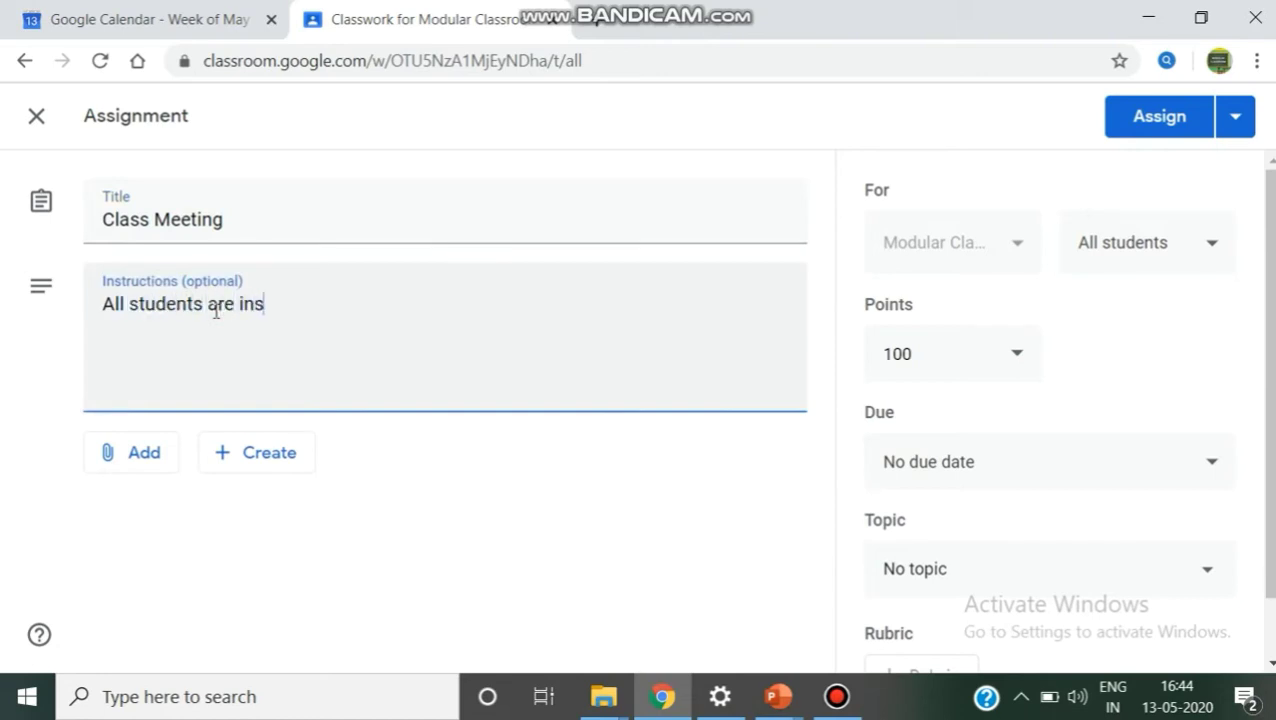
pyautogui.write('tructed t')
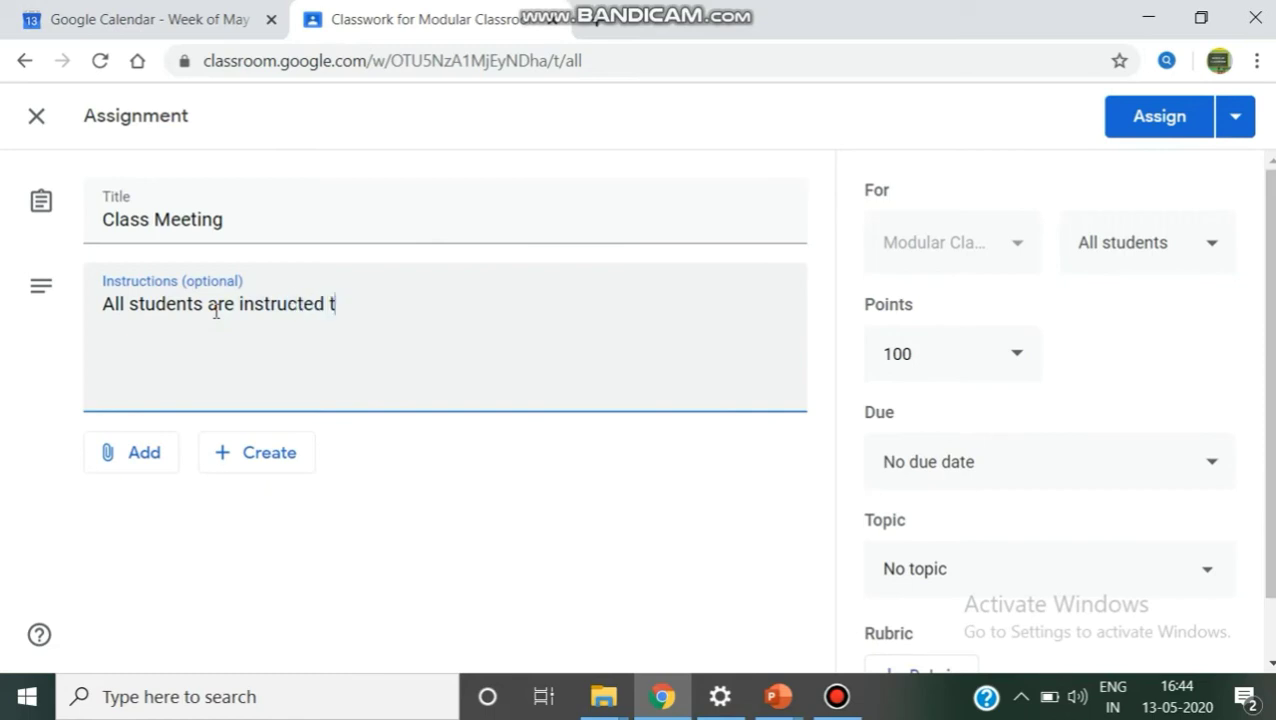
pyautogui.write('o attend t')
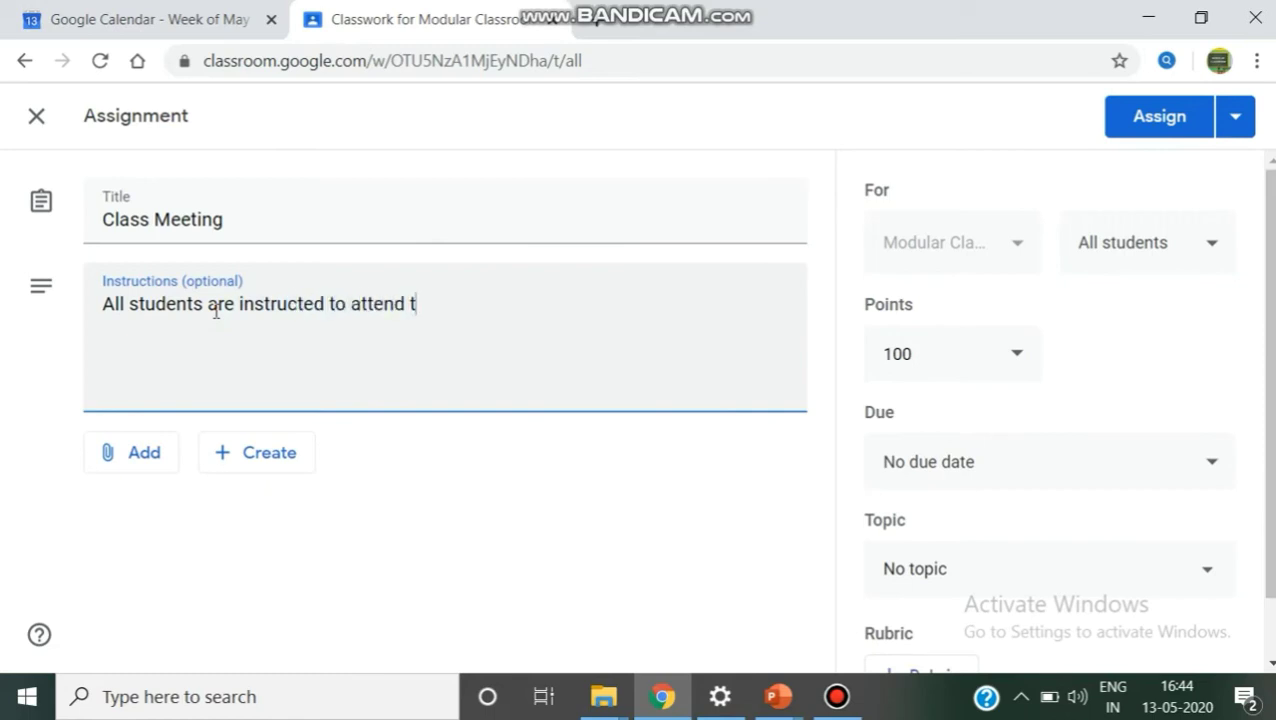
pyautogui.write('he meeting with')
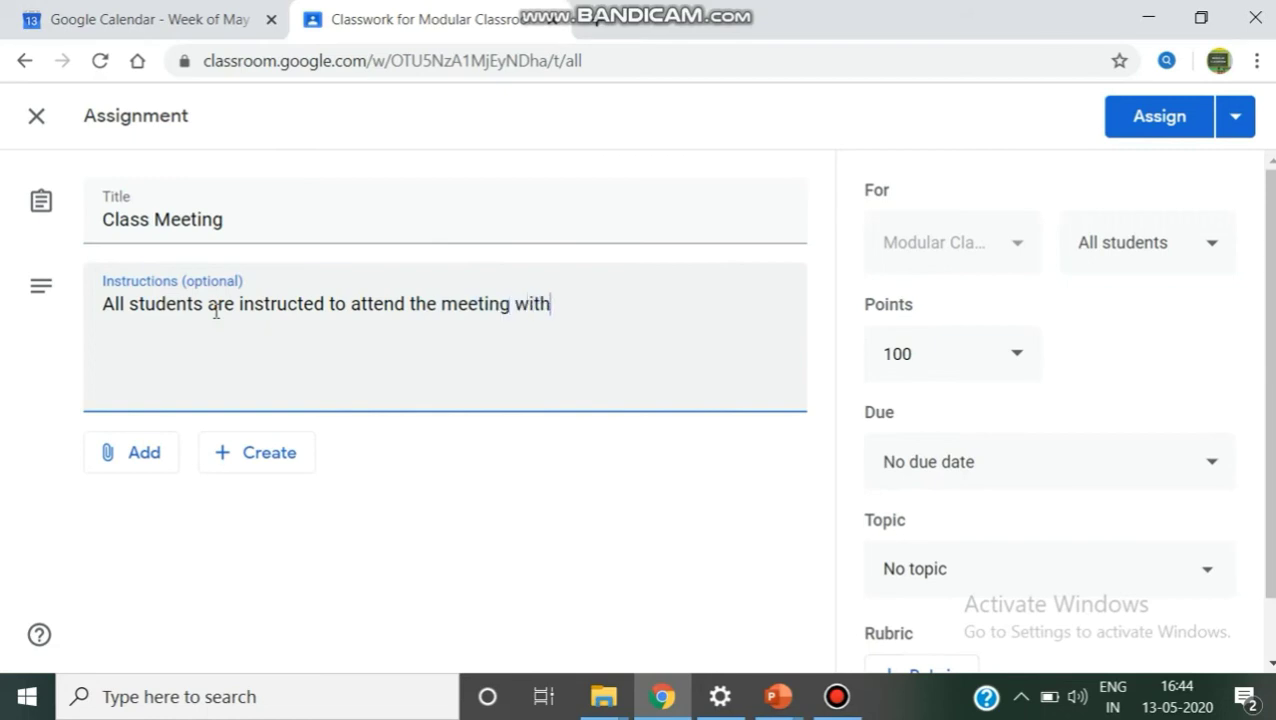
pyautogui.write(' the mee')
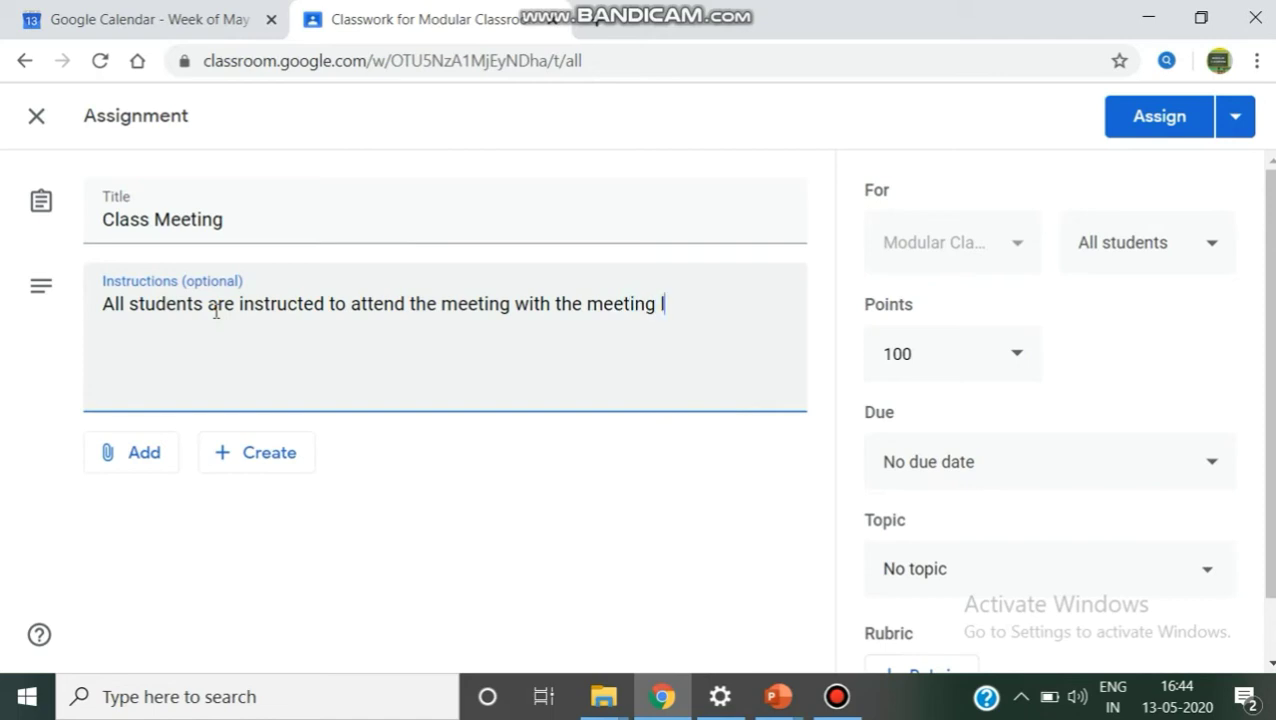
pyautogui.write('ting link attached.')
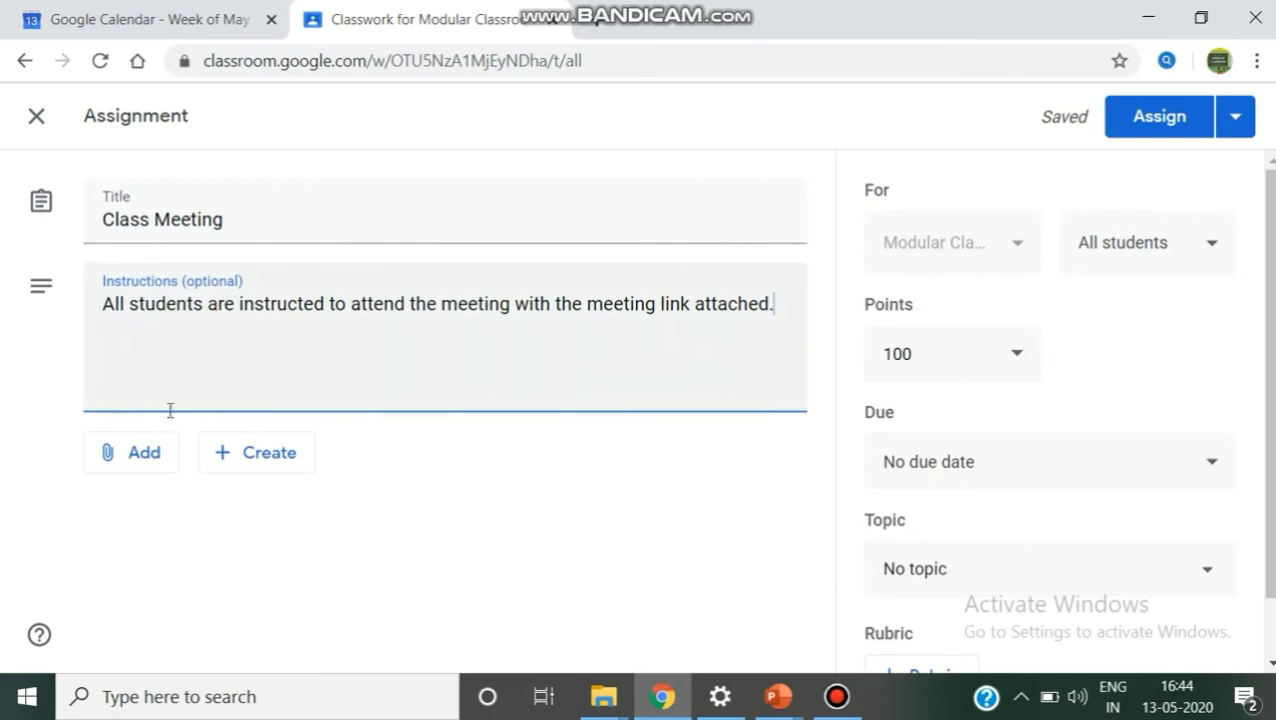
# Step: Attach the copied Meet URL as a link to the assignment and assign it to all students
pyautogui.click(165, 462)
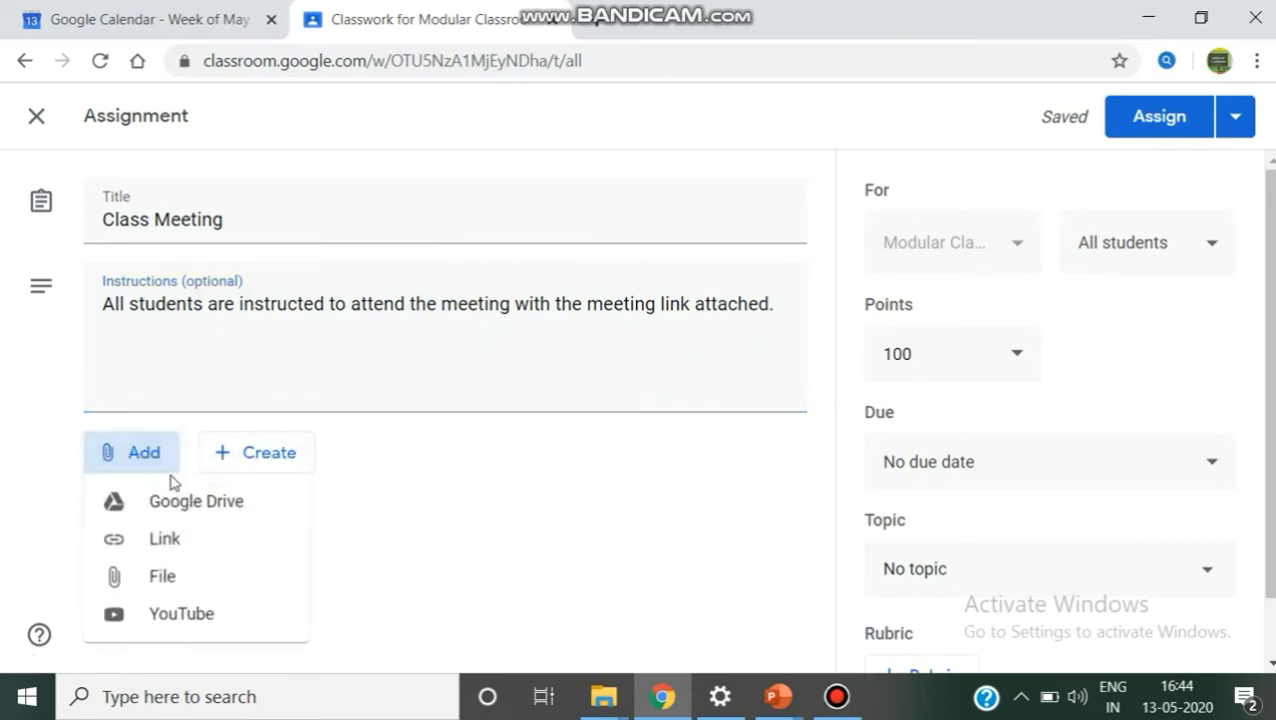
pyautogui.click(232, 555)
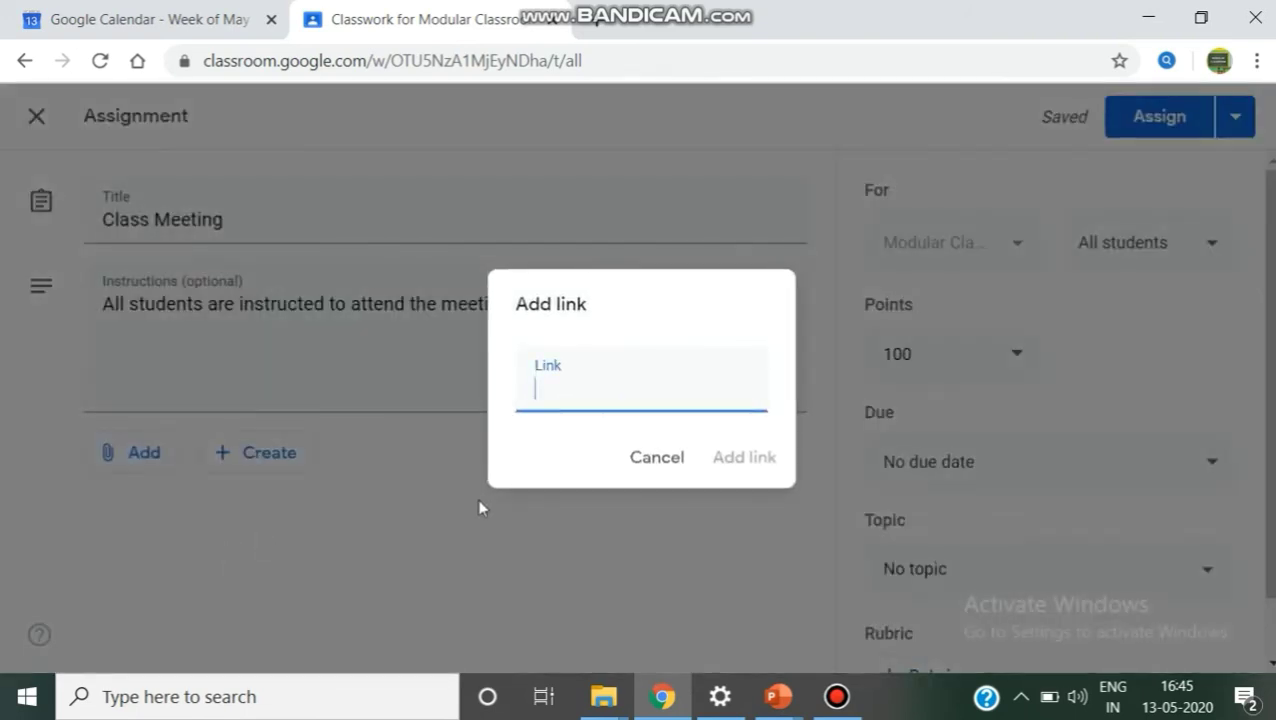
pyautogui.write('google.com/pqf-yhni-nzh')
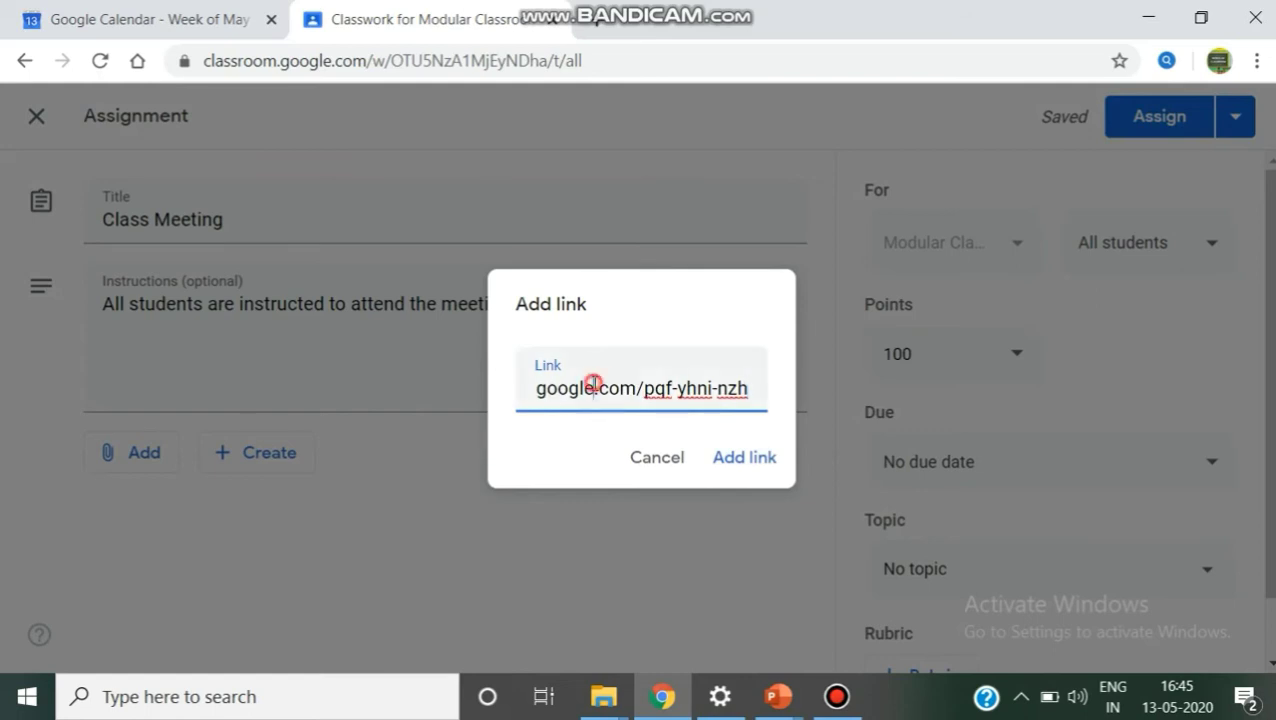
pyautogui.click(757, 458)
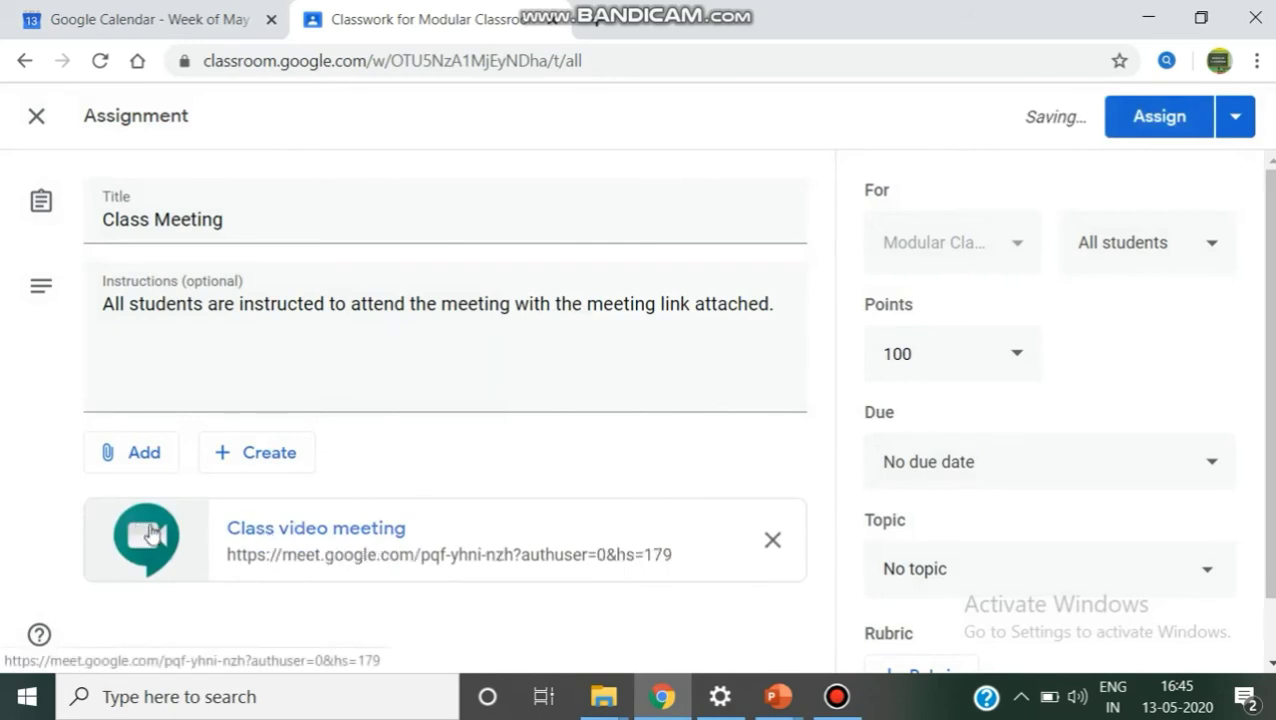
pyautogui.click(1176, 139)
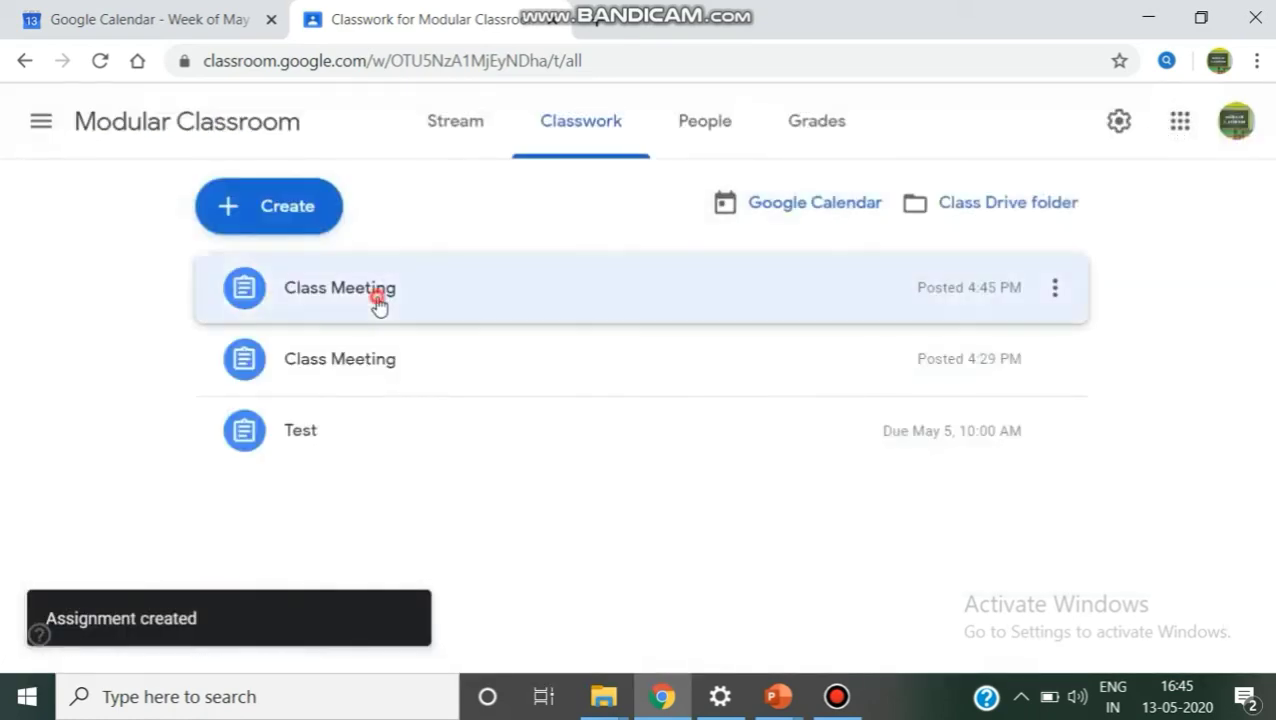
# Step: Expand the posted Class Meeting assignment and open its 'Class video meeting' link
pyautogui.click(377, 300)
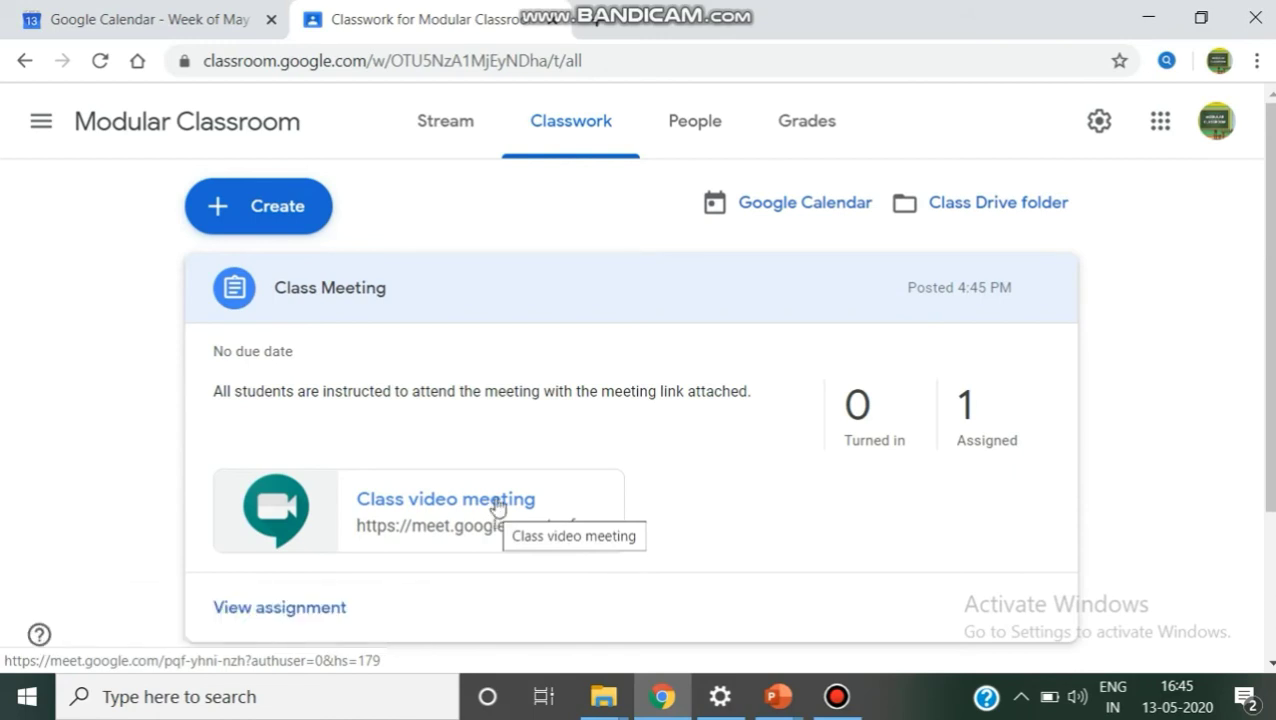
pyautogui.click(497, 507)
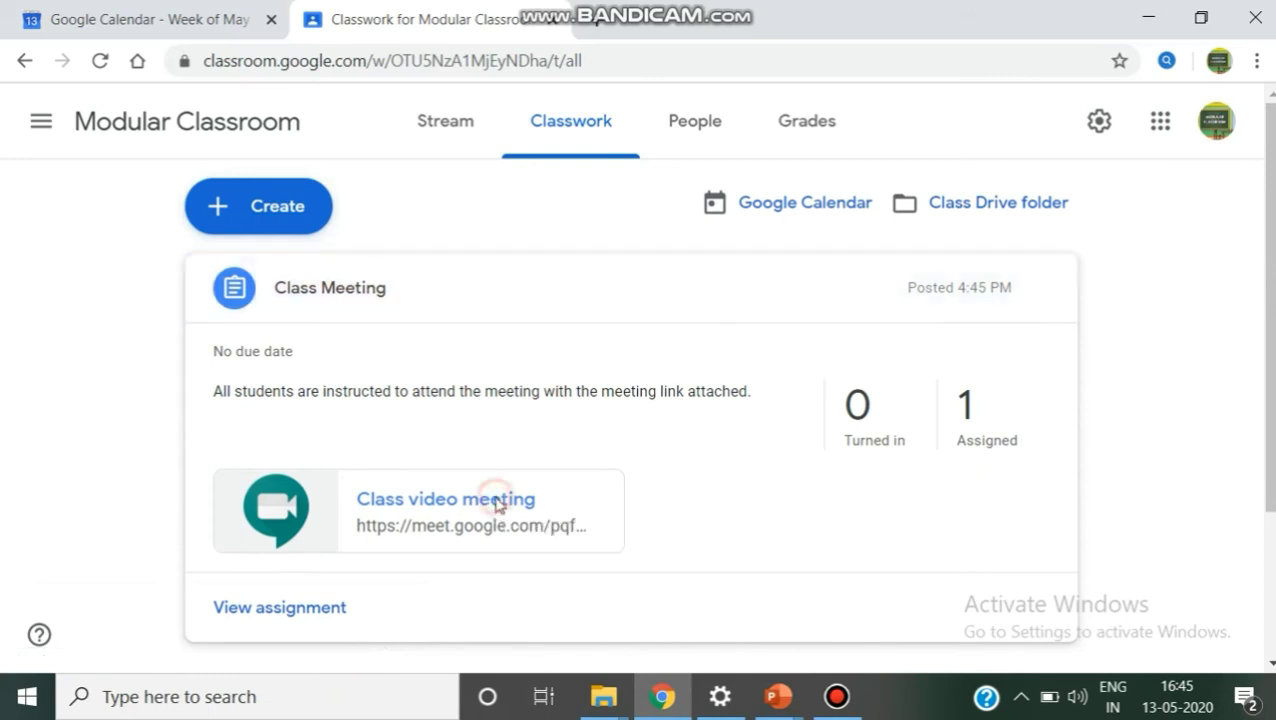